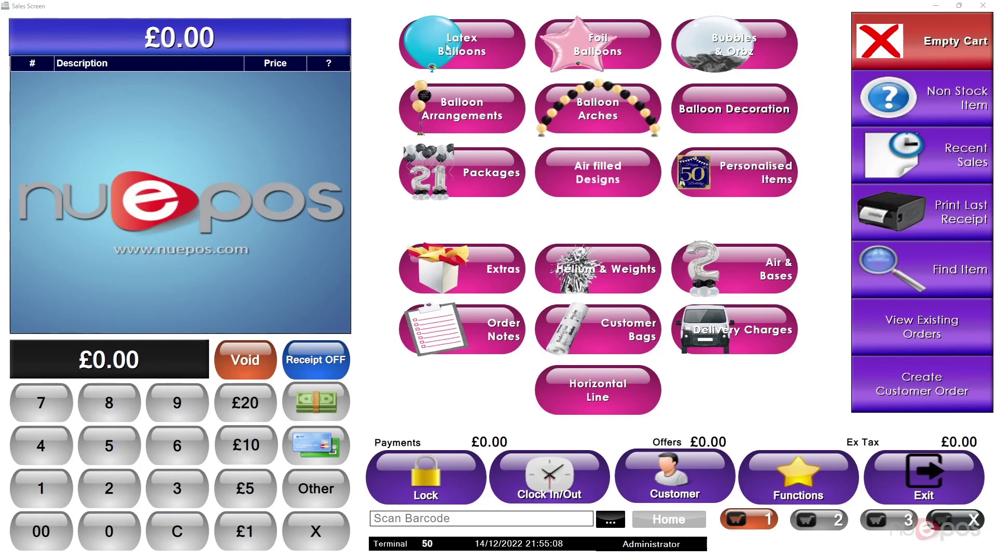
Browse the Latex Balloons range, then go back and open the Bubbles & Orbz category
{"action": "left_click", "coordinate": [476, 49]}
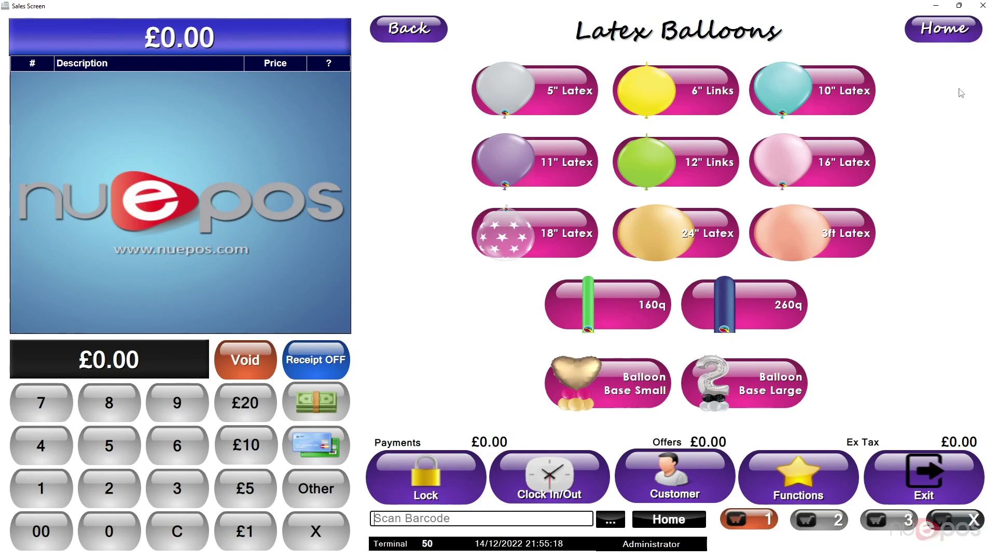
{"action": "left_click", "coordinate": [397, 38]}
{"action": "left_click", "coordinate": [608, 53]}
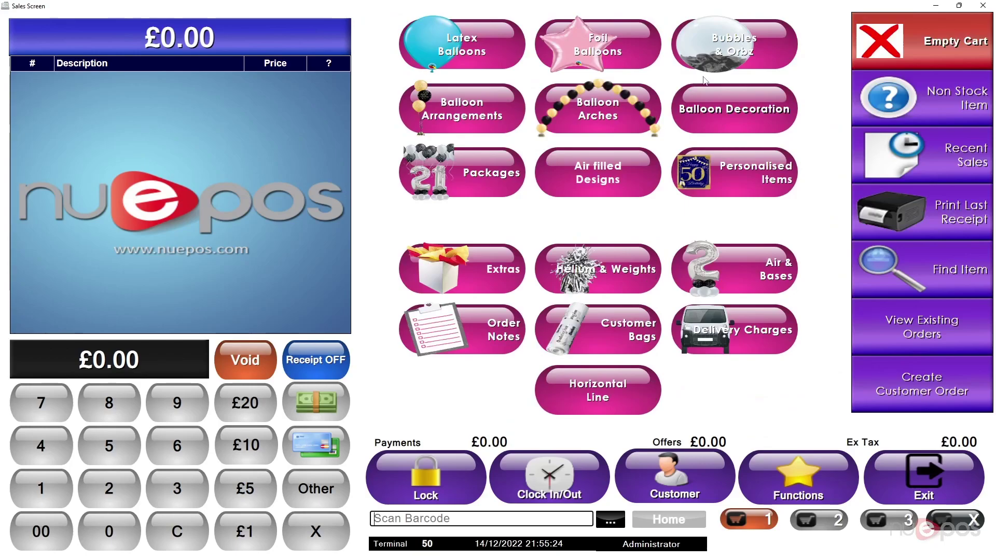
{"action": "left_click", "coordinate": [706, 52]}
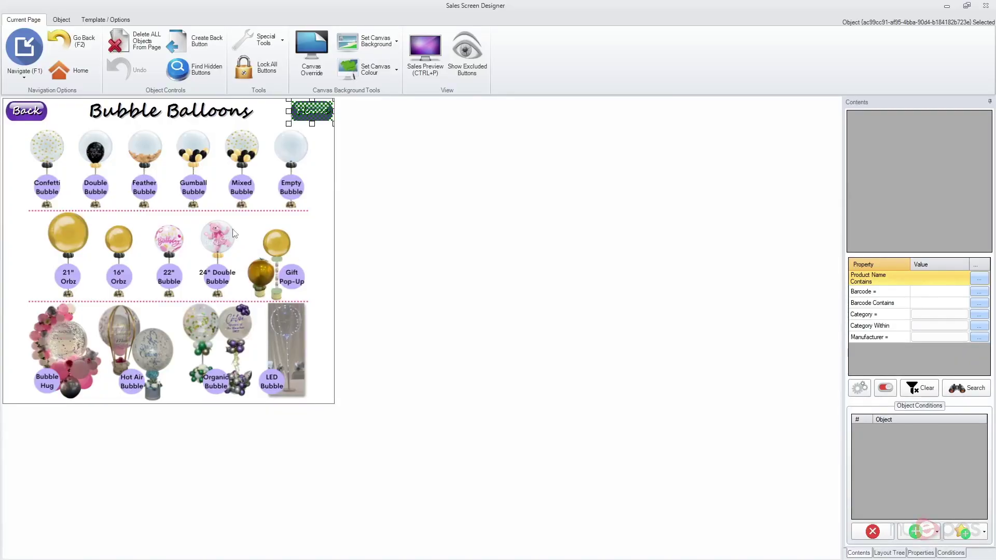
Check the linked products of the Gumball, Mixed, Empty, 24" Double, 16" and 21" Orbz buttons, then preview
{"action": "left_click", "coordinate": [198, 190]}
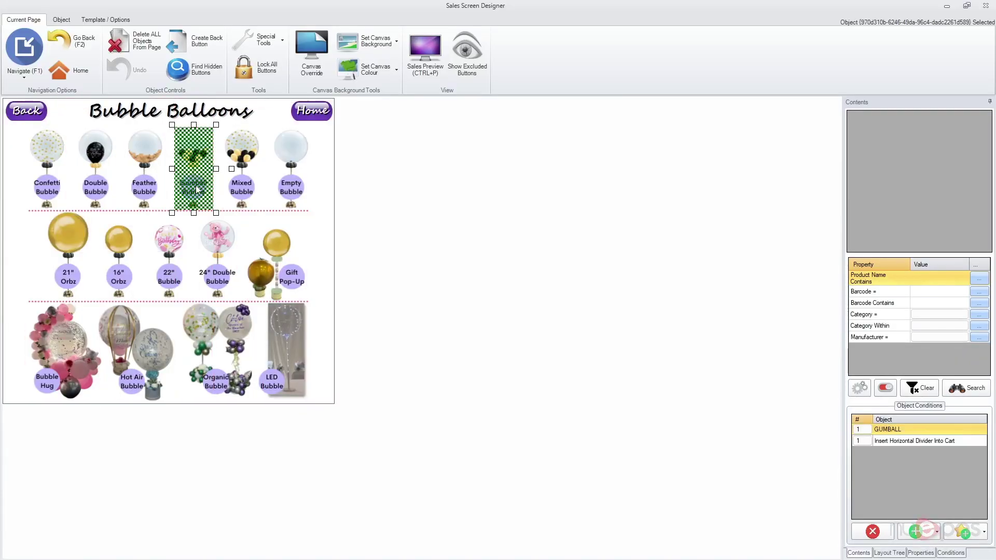
{"action": "left_click", "coordinate": [232, 189]}
{"action": "left_click", "coordinate": [290, 196]}
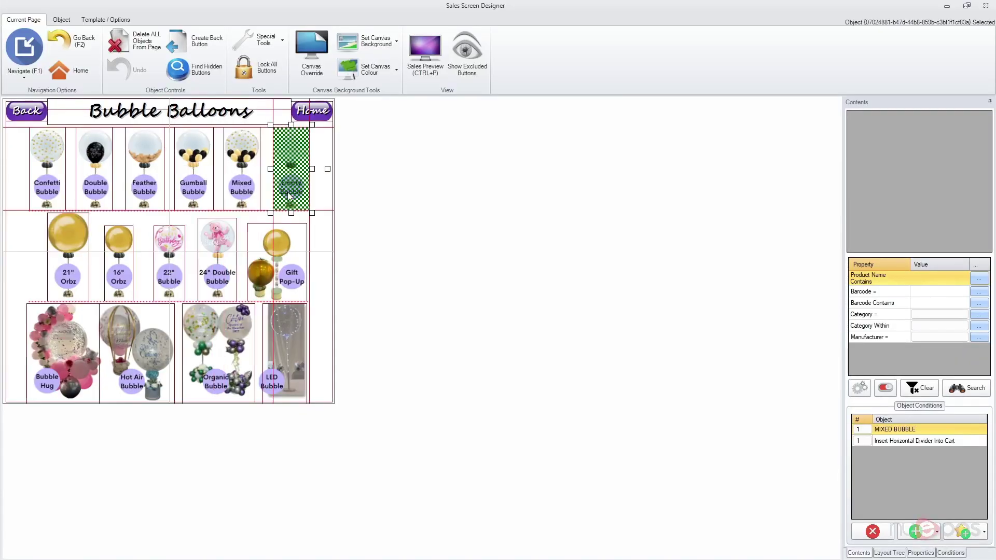
{"action": "left_click", "coordinate": [206, 275]}
{"action": "left_click", "coordinate": [125, 264]}
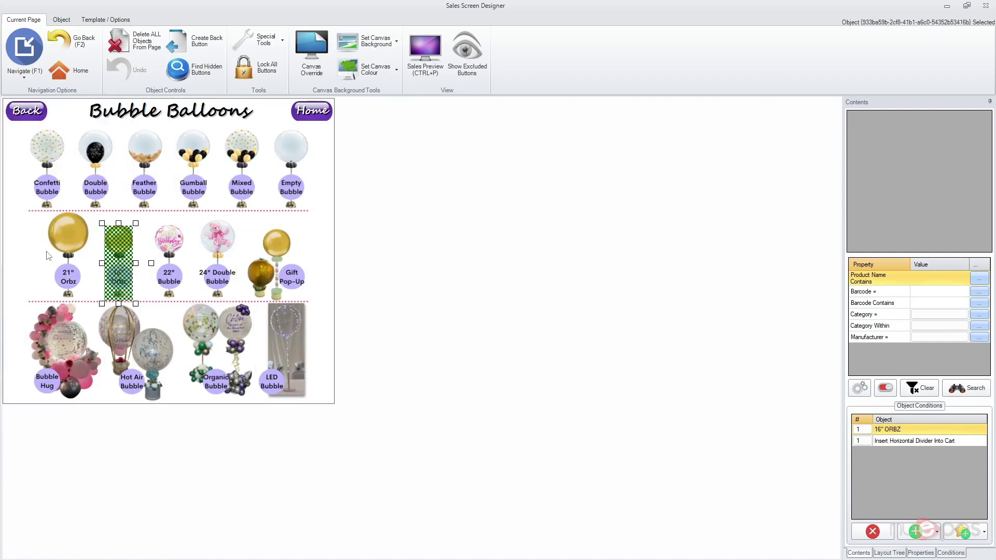
{"action": "left_click", "coordinate": [64, 250]}
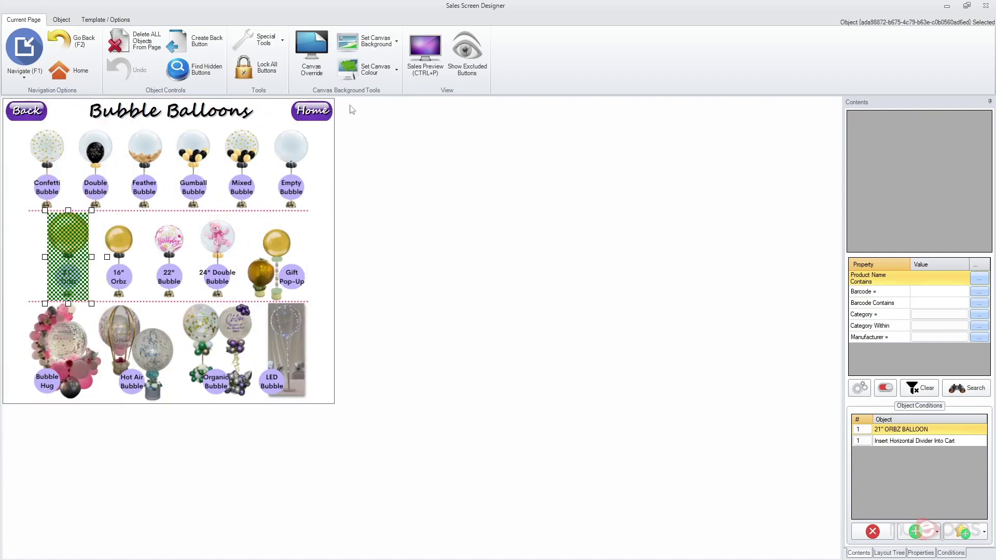
{"action": "key", "text": "ctrl+p"}
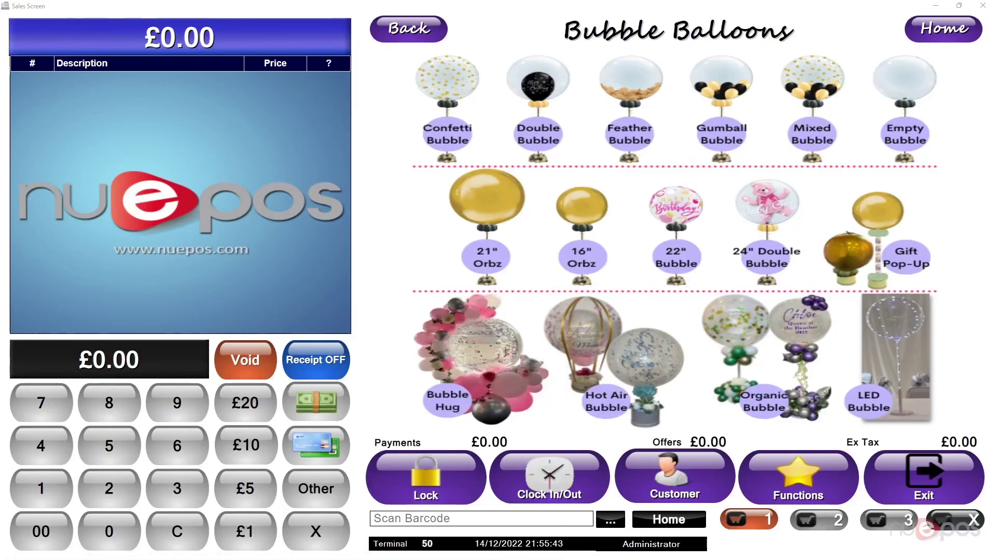
Browse the Balloon Arrangements and Air filled Designs pages, then maximise the Sales Screen Designer
{"action": "left_click", "coordinate": [408, 32]}
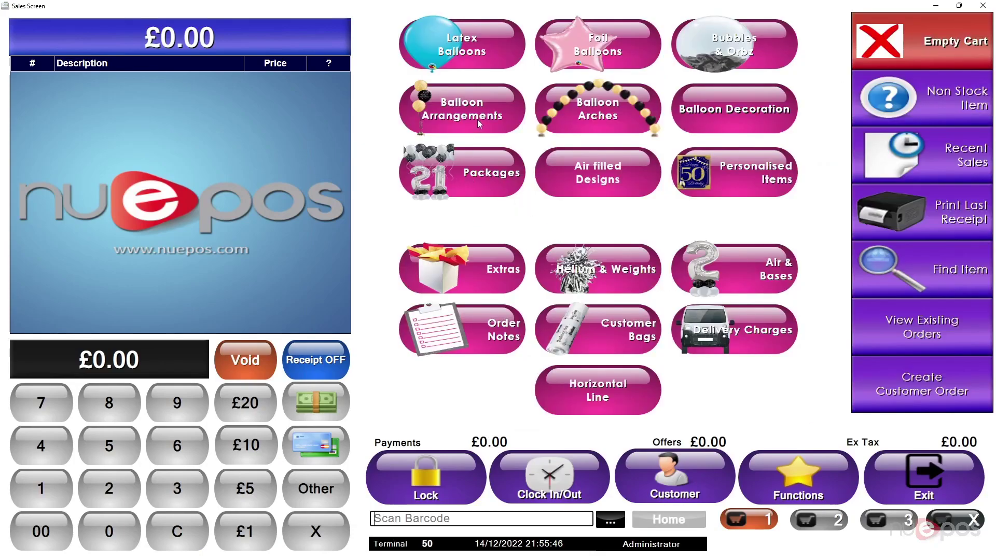
{"action": "left_click", "coordinate": [479, 123]}
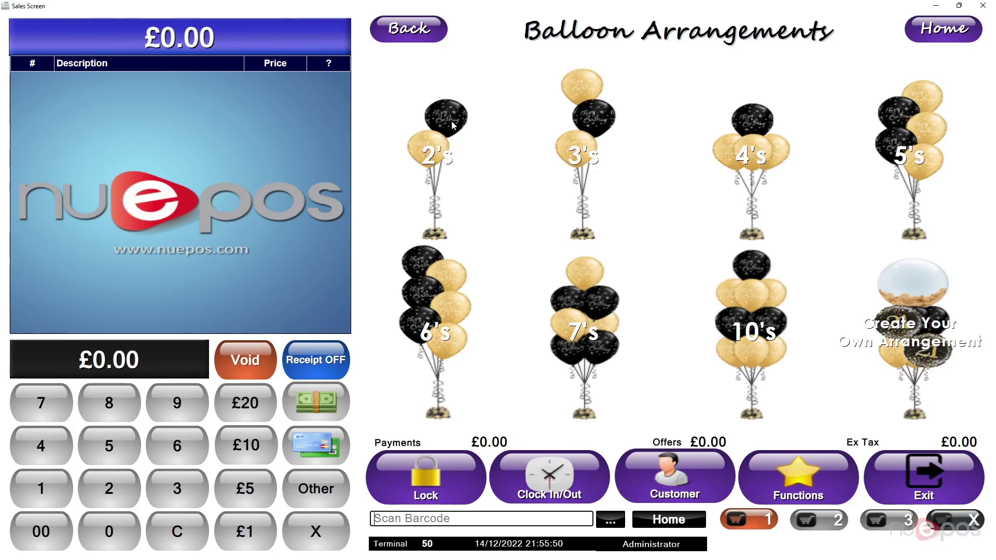
{"action": "left_click", "coordinate": [422, 36]}
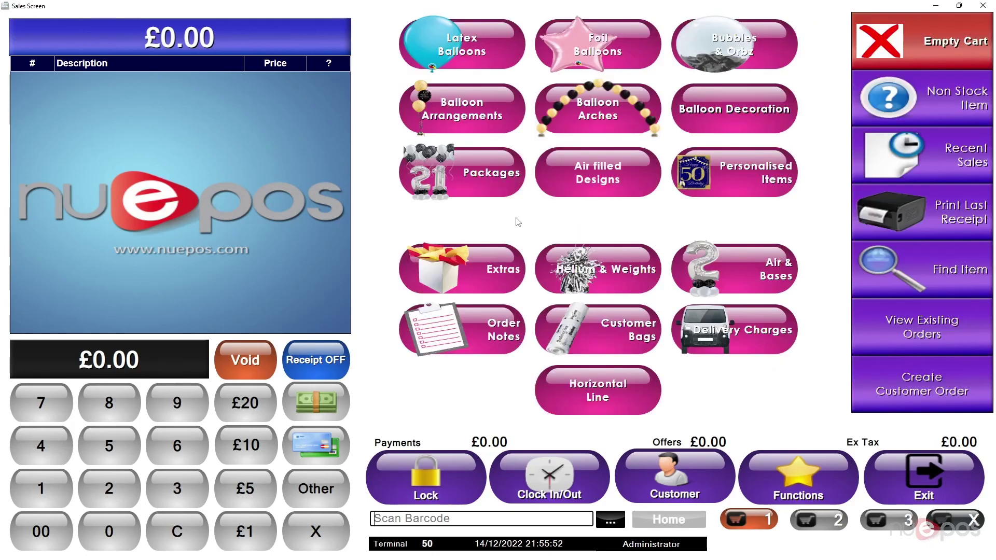
{"action": "left_click", "coordinate": [583, 180]}
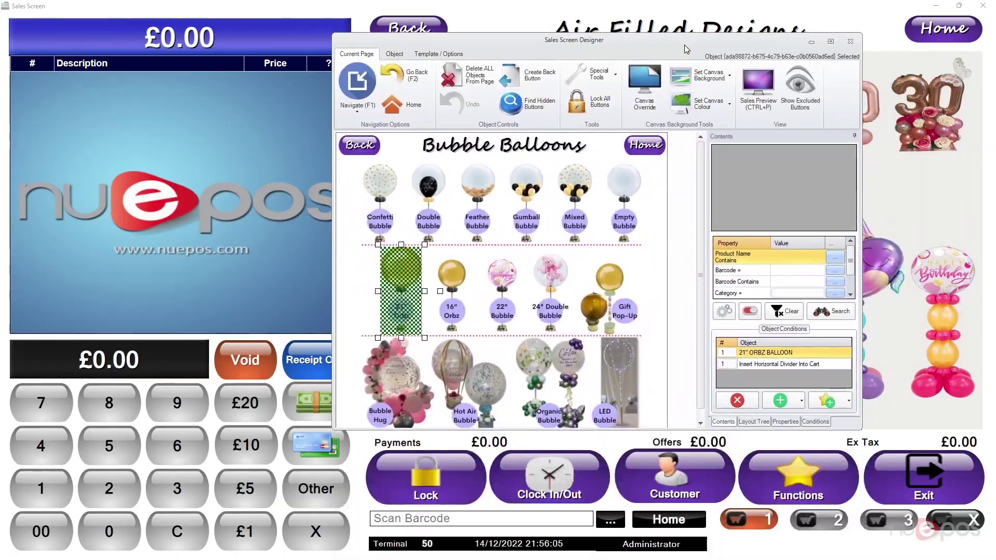
{"action": "double_click", "coordinate": [685, 49]}
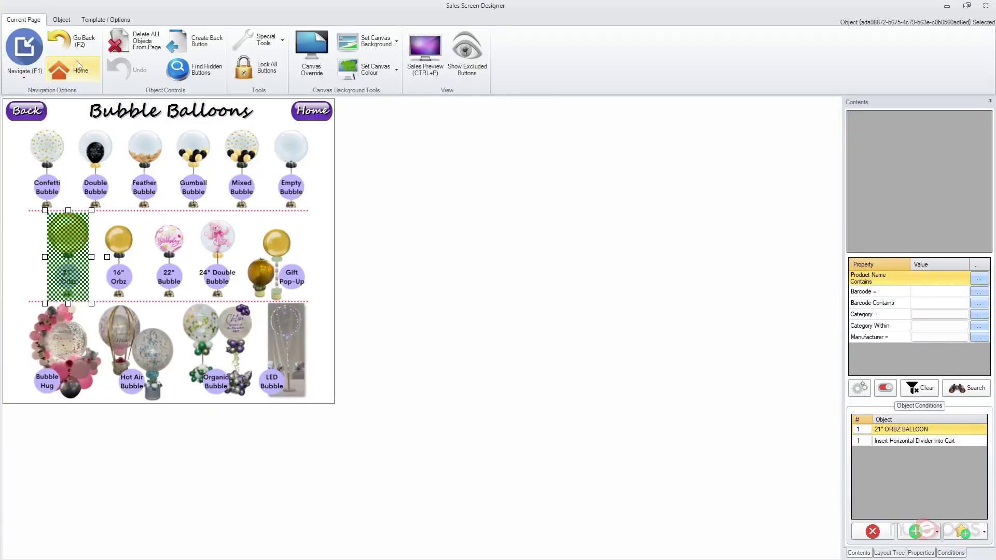
Open the Air Filled Designs page from Home and view the design image's styling options
{"action": "left_click", "coordinate": [73, 70]}
{"action": "double_click", "coordinate": [140, 220]}
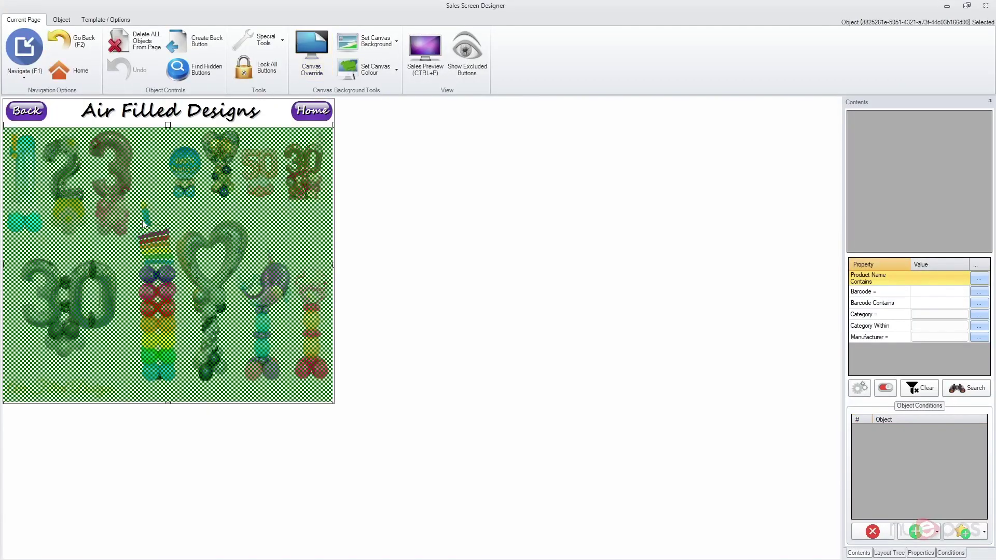
{"action": "right_click", "coordinate": [291, 234]}
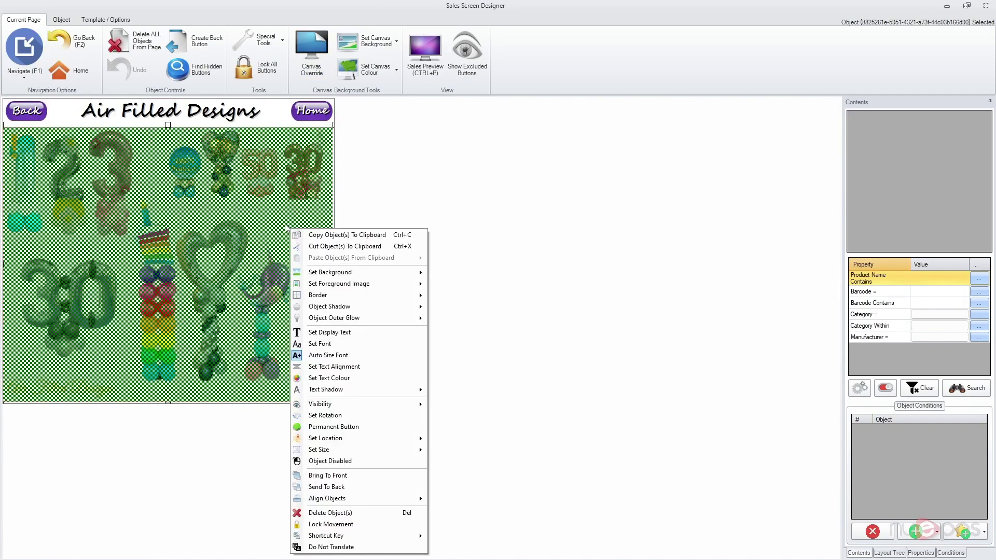
{"action": "left_click", "coordinate": [285, 227]}
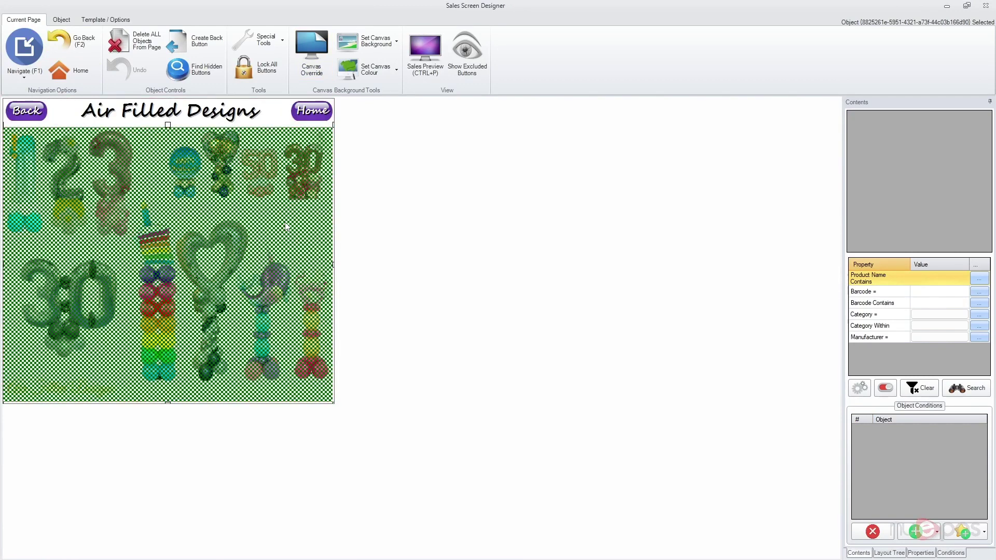
Look at the image's Solid Colour choices without changing them, then close the designer
{"action": "left_click", "coordinate": [61, 19]}
{"action": "left_click", "coordinate": [78, 39]}
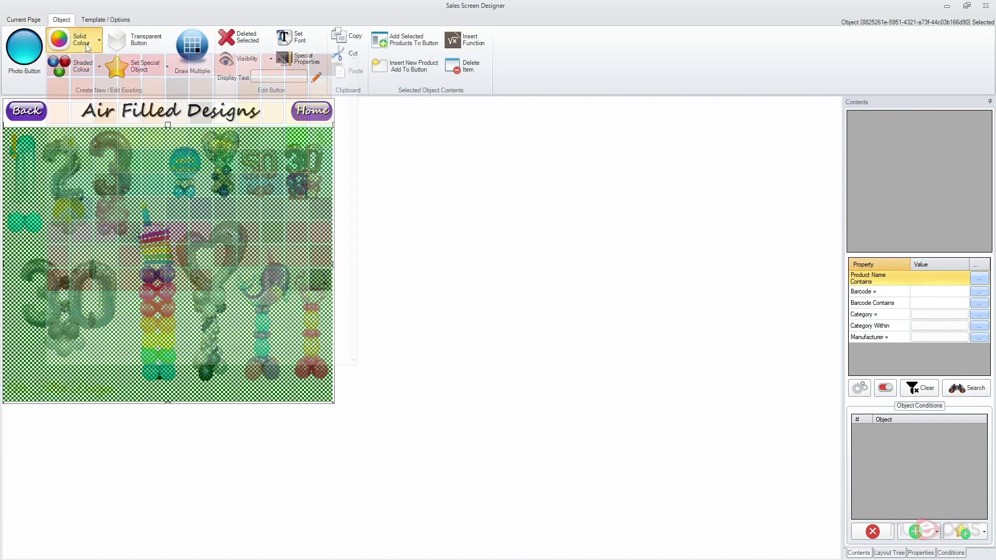
{"action": "left_click", "coordinate": [374, 382]}
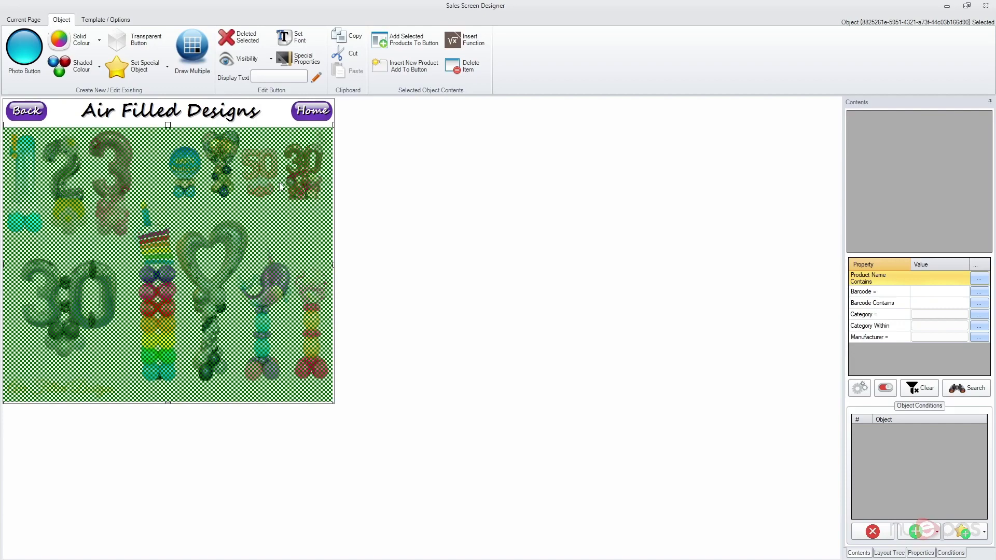
{"action": "left_click", "coordinate": [78, 40]}
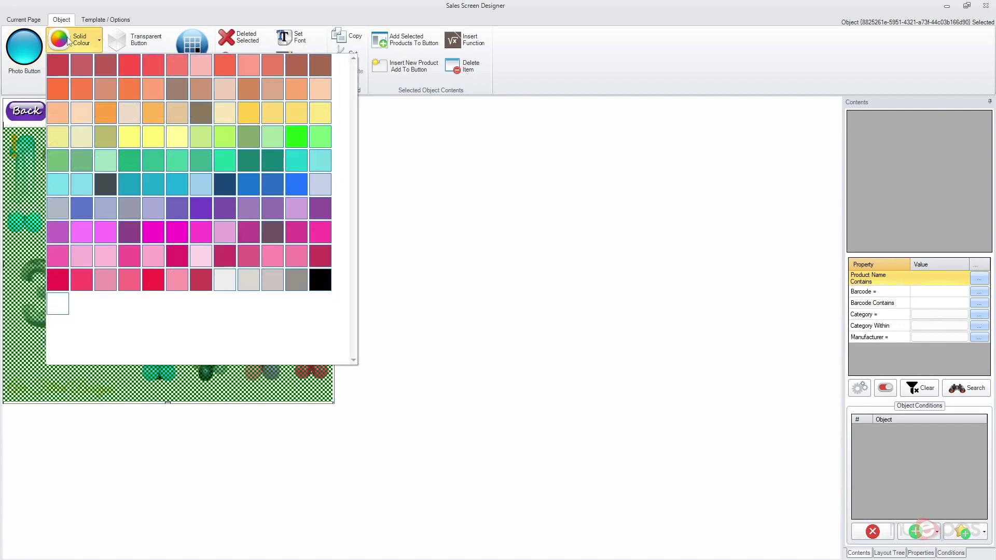
{"action": "left_click", "coordinate": [70, 41]}
{"action": "left_click", "coordinate": [984, 5]}
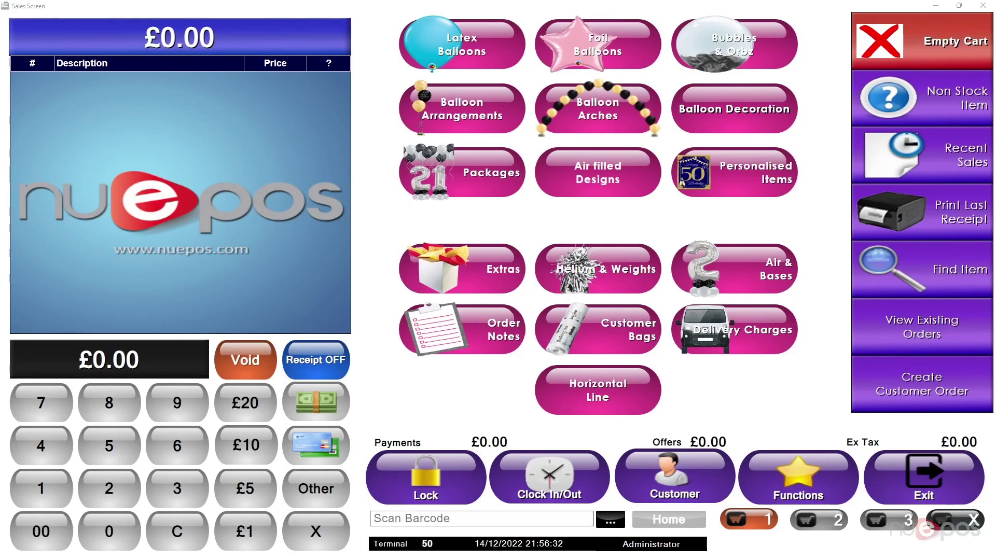
Scan a balloon base, then browse the Personalised and Balloon Decoration categories
{"action": "key", "text": "Return"}
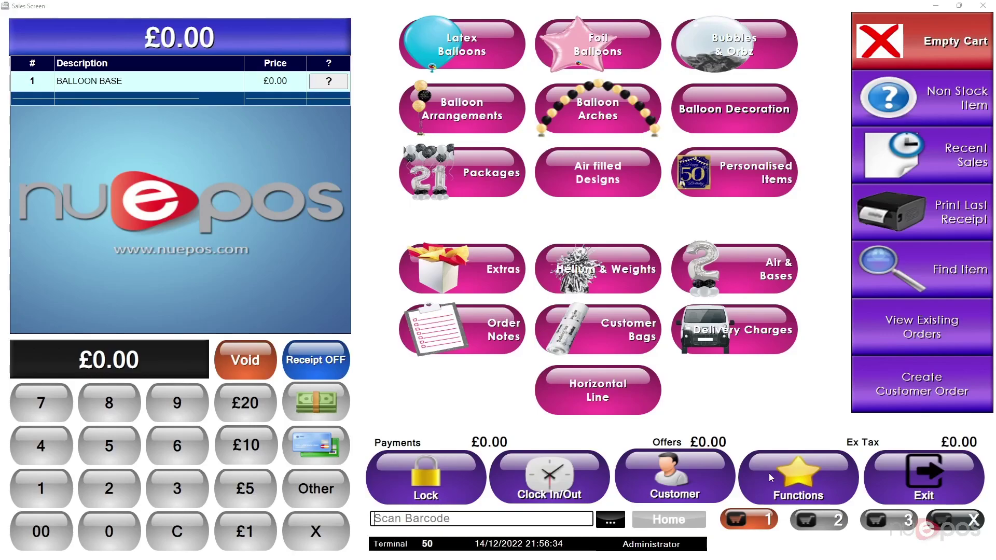
{"action": "left_click", "coordinate": [726, 186]}
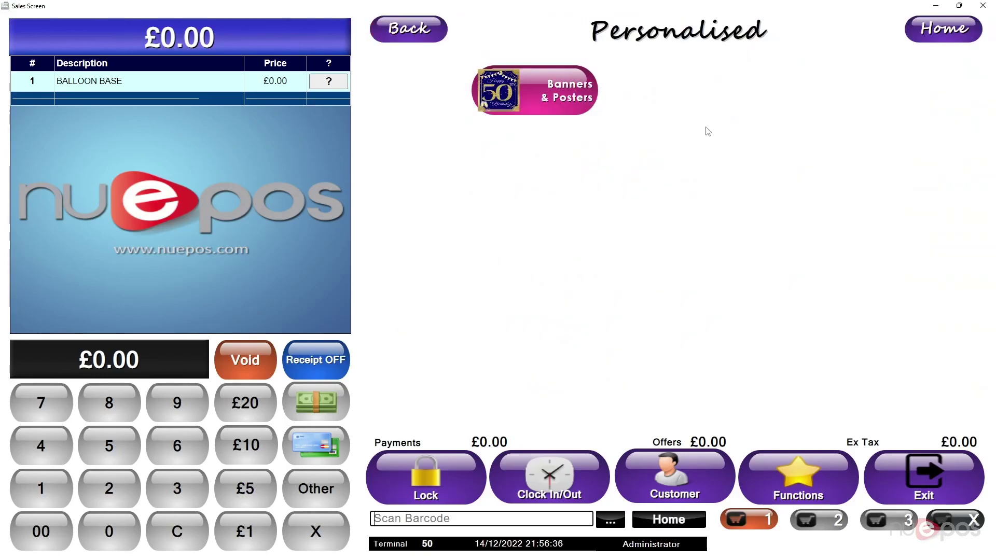
{"action": "left_click", "coordinate": [373, 36]}
{"action": "left_click", "coordinate": [693, 113]}
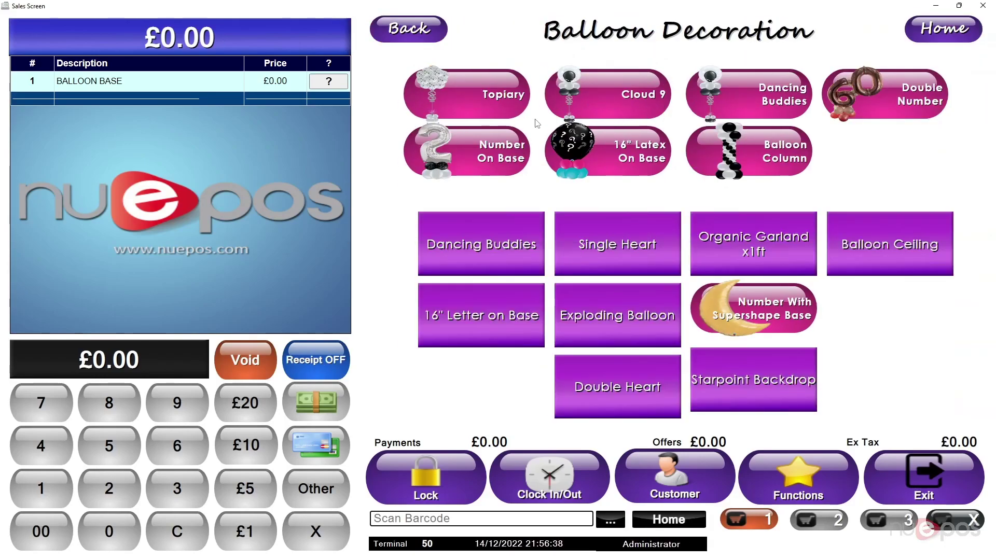
{"action": "left_click", "coordinate": [433, 39]}
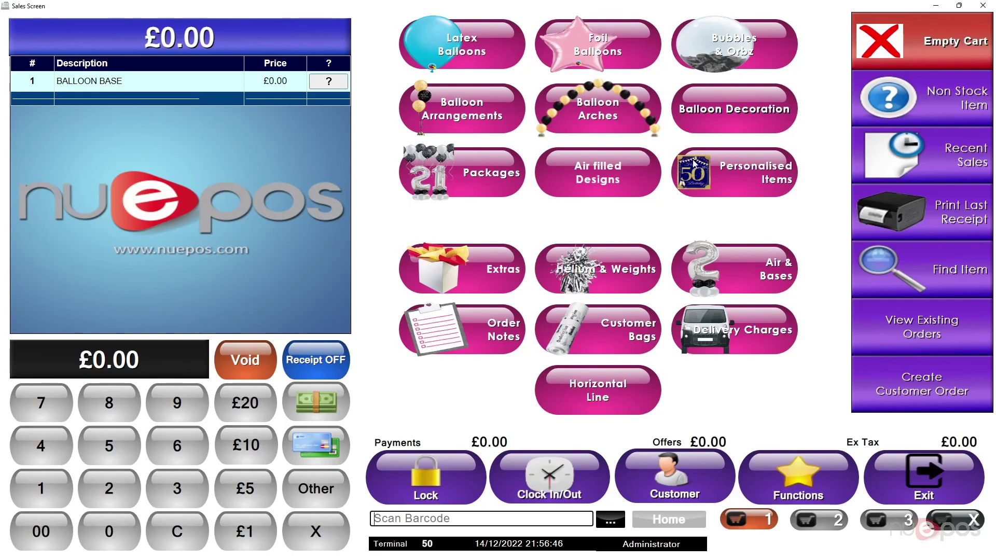
Add Helium & Weights, void both cart lines, and look through the Extras category
{"action": "left_click", "coordinate": [598, 269]}
{"action": "left_click", "coordinate": [249, 366]}
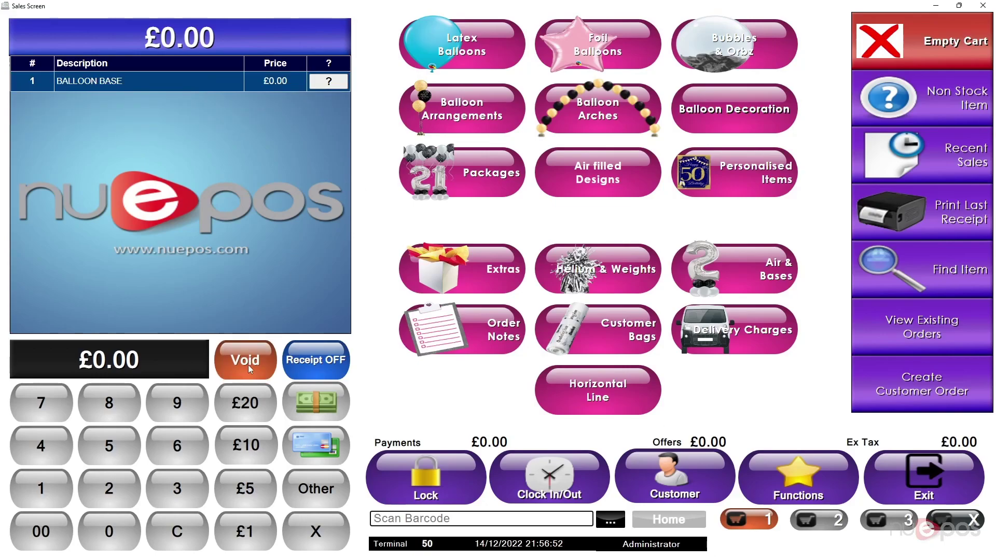
{"action": "left_click", "coordinate": [248, 365]}
{"action": "left_click", "coordinate": [443, 266]}
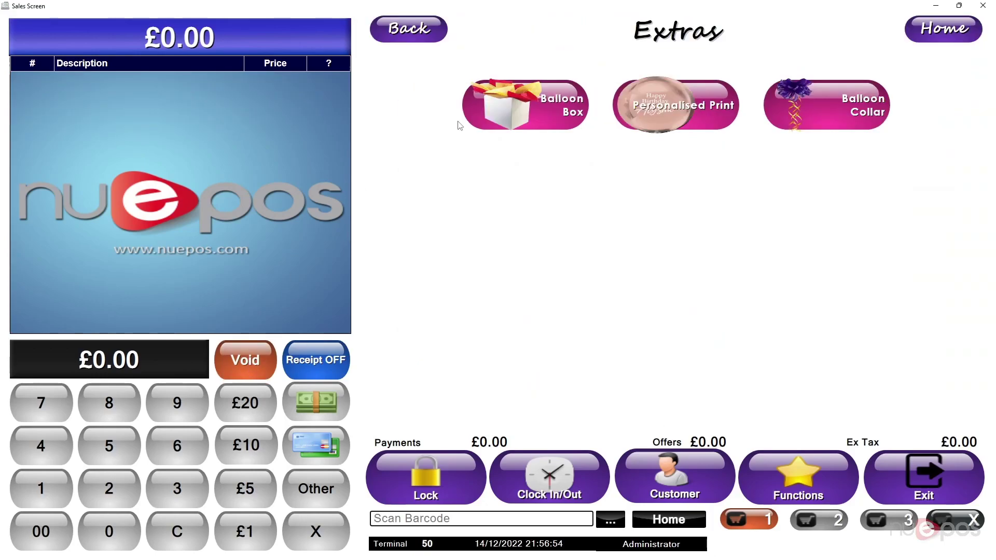
{"action": "left_click", "coordinate": [423, 34]}
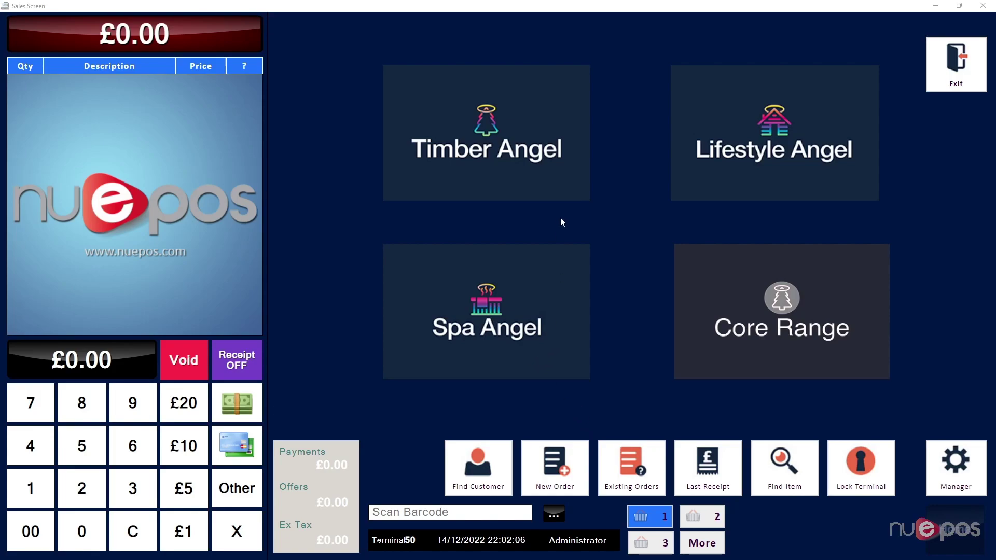
Browse the Timber Angel carcassing sizes for C24, CLS and PAR, including lengths 4500 to 6000
{"action": "left_click", "coordinate": [496, 125]}
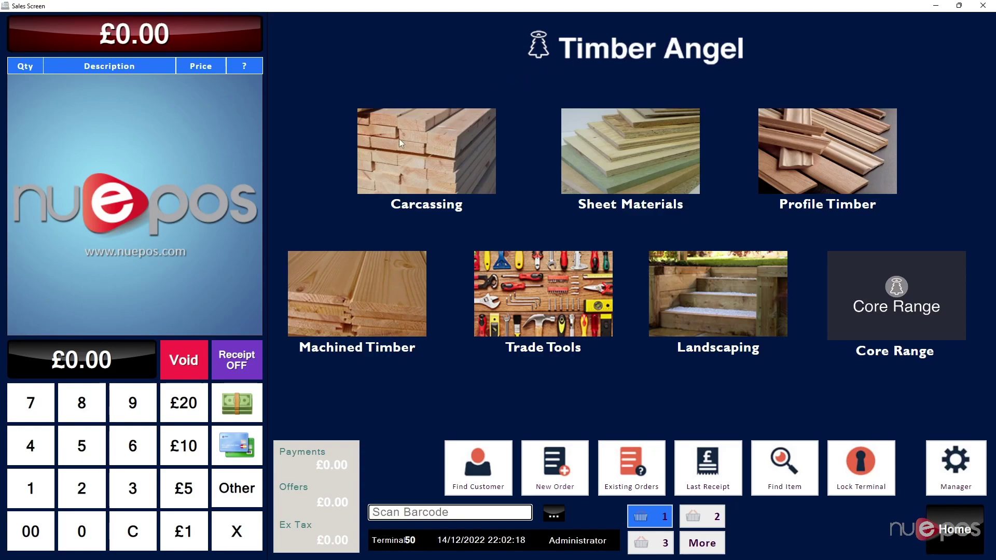
{"action": "left_click", "coordinate": [417, 149]}
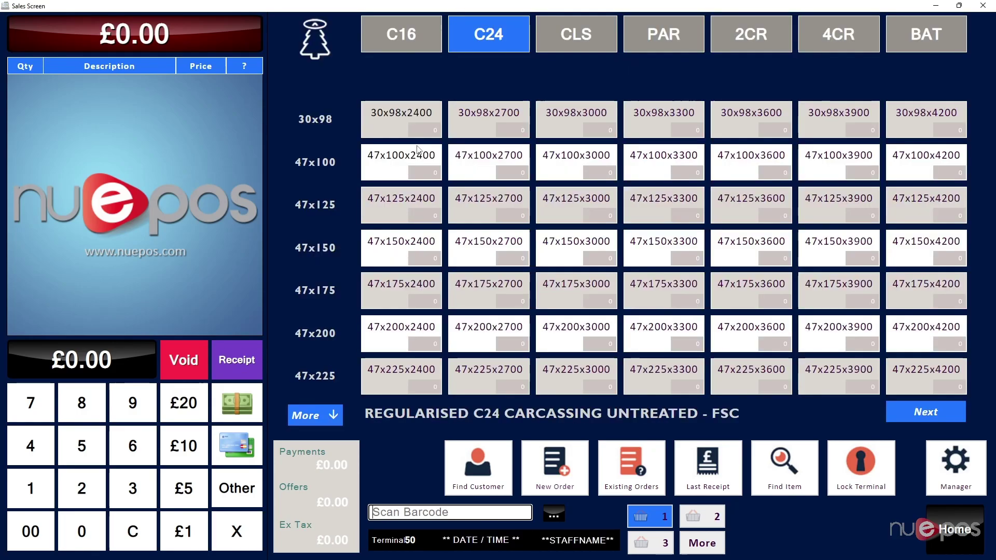
{"action": "left_click", "coordinate": [578, 40]}
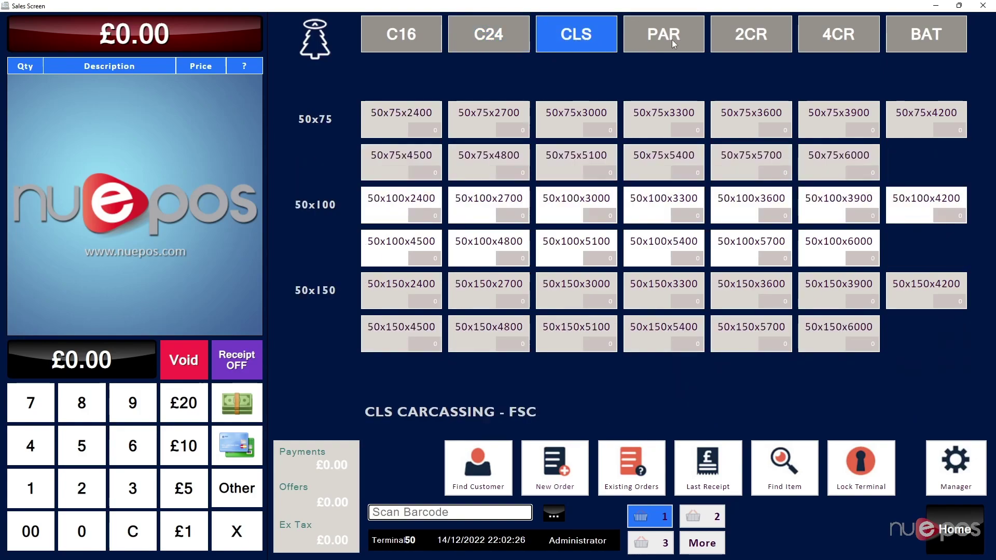
{"action": "left_click", "coordinate": [652, 37]}
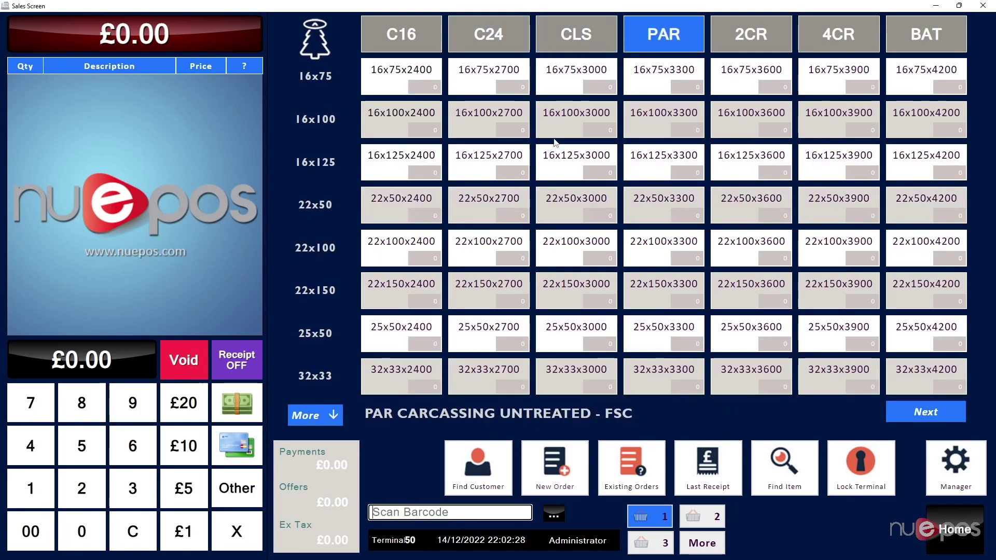
{"action": "left_click", "coordinate": [320, 416]}
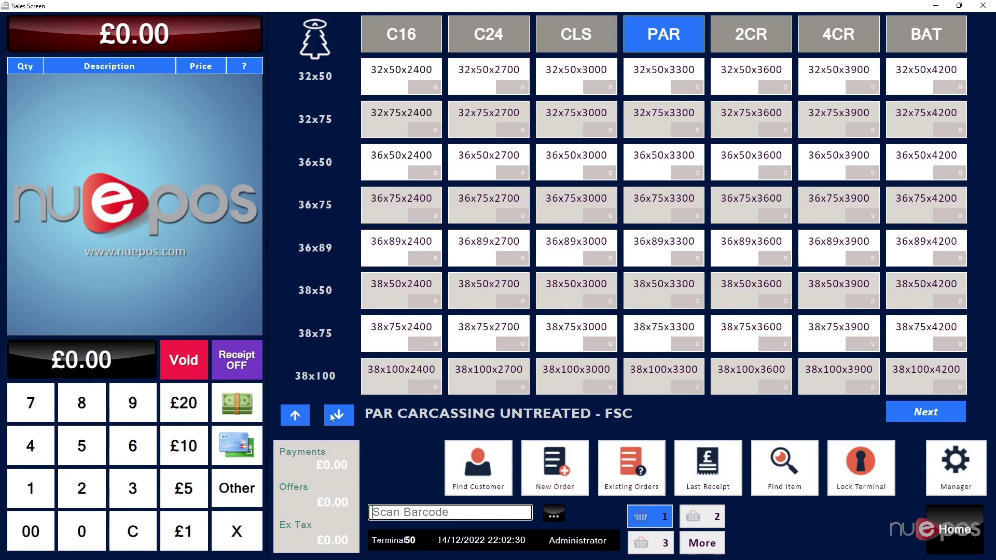
{"action": "left_click", "coordinate": [305, 417]}
{"action": "left_click", "coordinate": [293, 416]}
{"action": "left_click", "coordinate": [926, 409]}
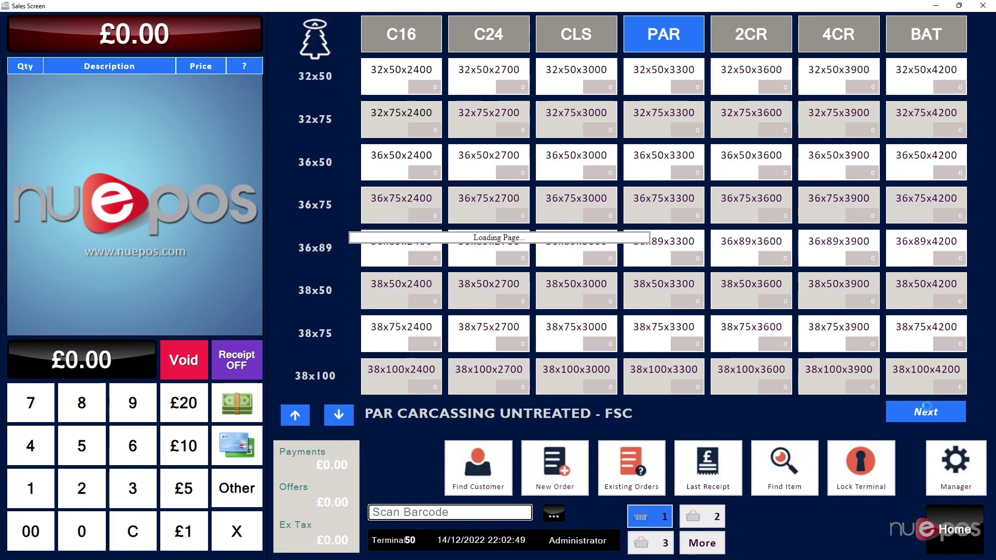
View the OSB sheet sizes under Timber Angel > Sheet Materials, then return to the main menu
{"action": "left_click", "coordinate": [305, 416]}
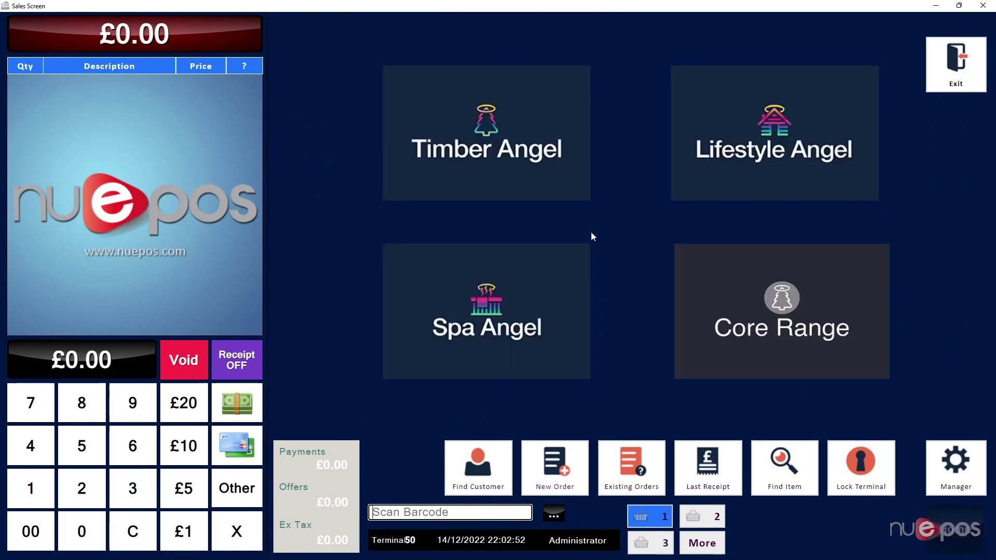
{"action": "left_click", "coordinate": [520, 141]}
{"action": "left_click", "coordinate": [635, 149]}
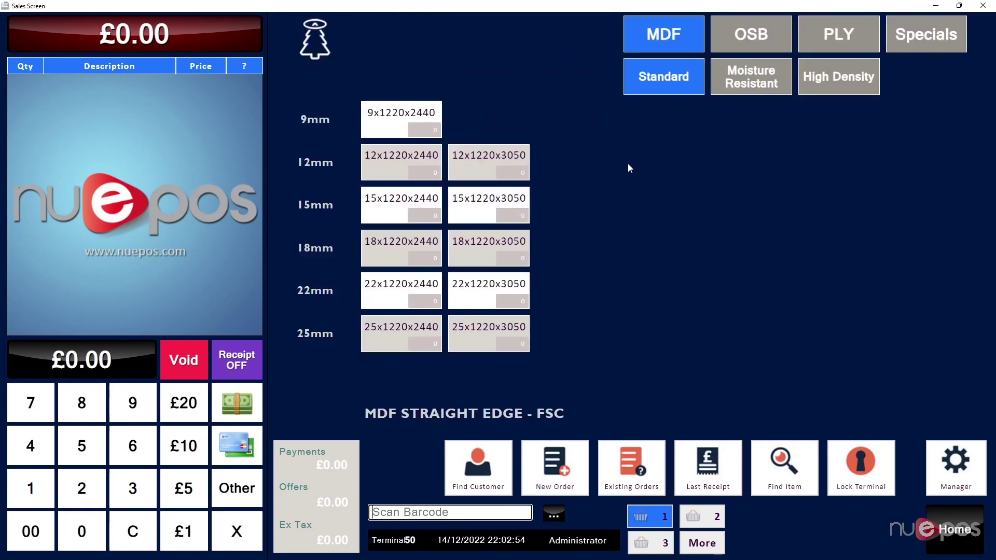
{"action": "left_click", "coordinate": [749, 45]}
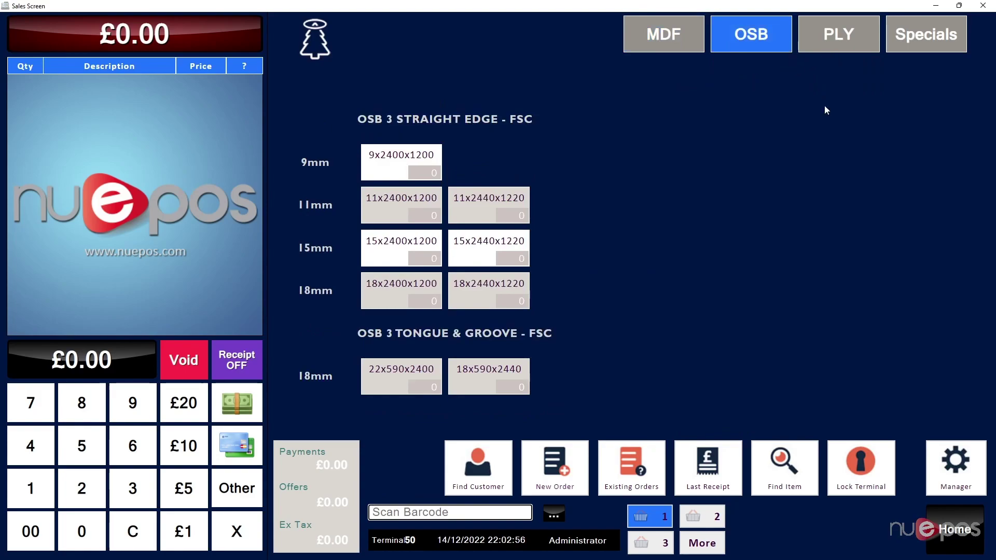
{"action": "left_click", "coordinate": [954, 529]}
Take a quick look at the Profile Timber products and the Spa Angel hot tubs
{"action": "left_click", "coordinate": [536, 152]}
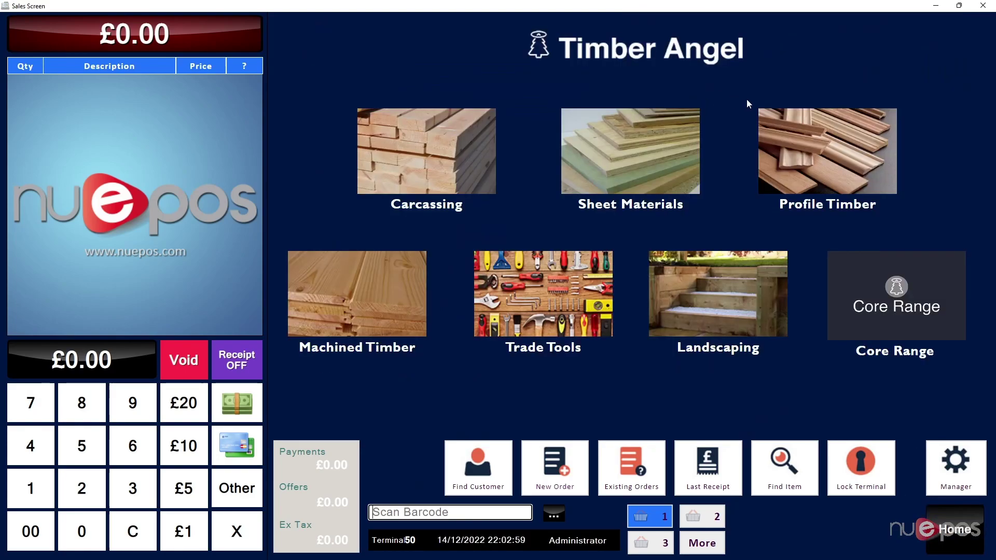
{"action": "left_click", "coordinate": [815, 164]}
{"action": "left_click", "coordinate": [954, 529]}
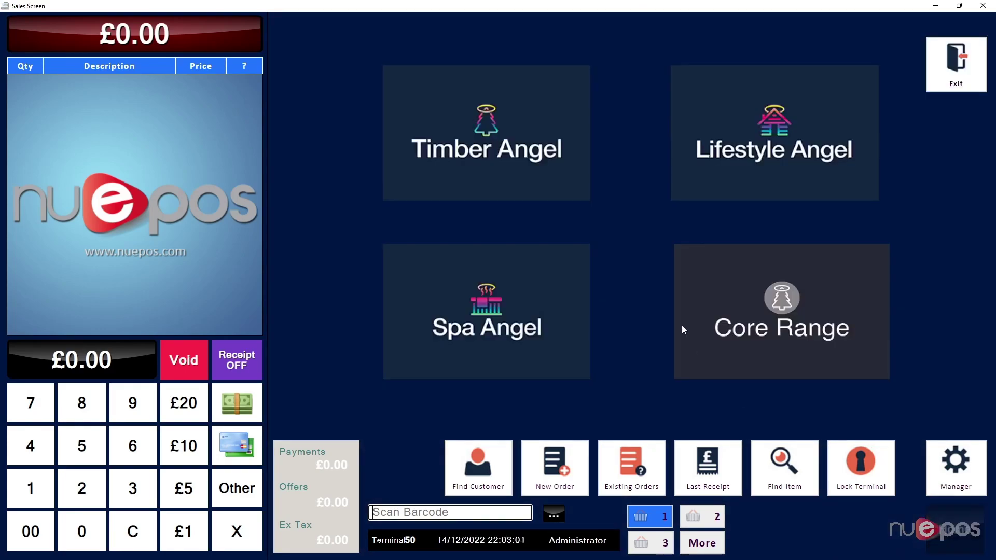
{"action": "left_click", "coordinate": [544, 332]}
{"action": "left_click", "coordinate": [956, 530]}
Open Trade Tools & Accessories and view the Hammers, Nails and Plumbing product pages
{"action": "left_click", "coordinate": [502, 154]}
{"action": "left_click", "coordinate": [567, 309]}
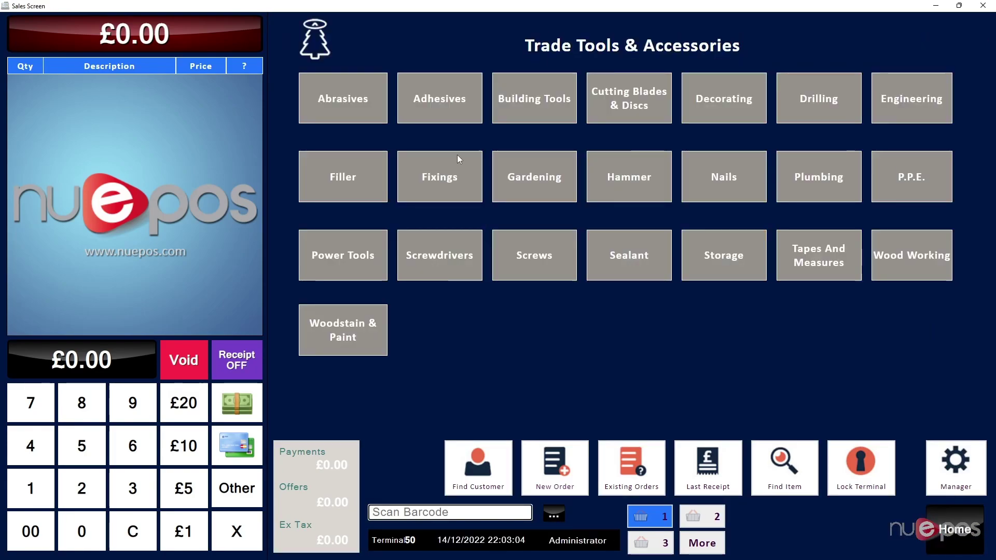
{"action": "left_click", "coordinate": [620, 177]}
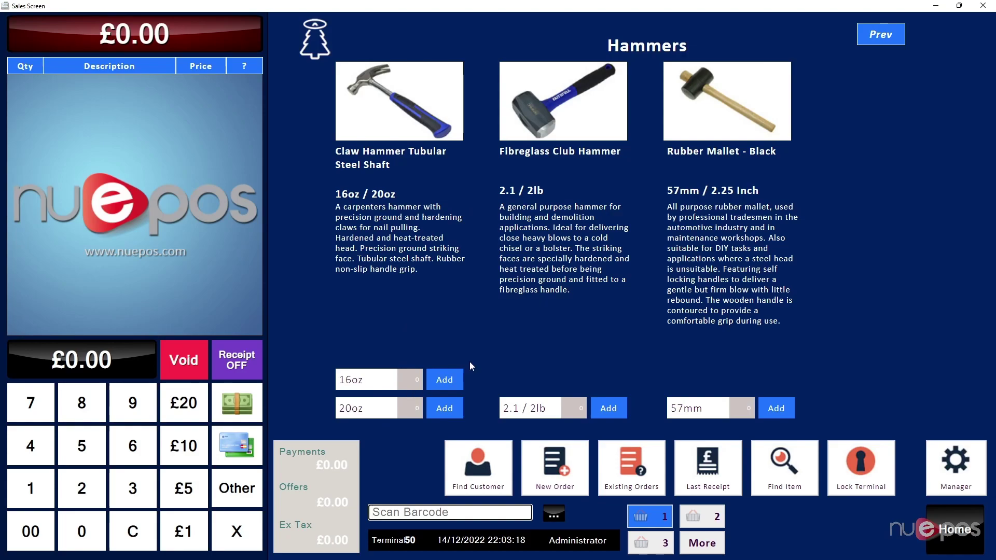
{"action": "left_click", "coordinate": [881, 45]}
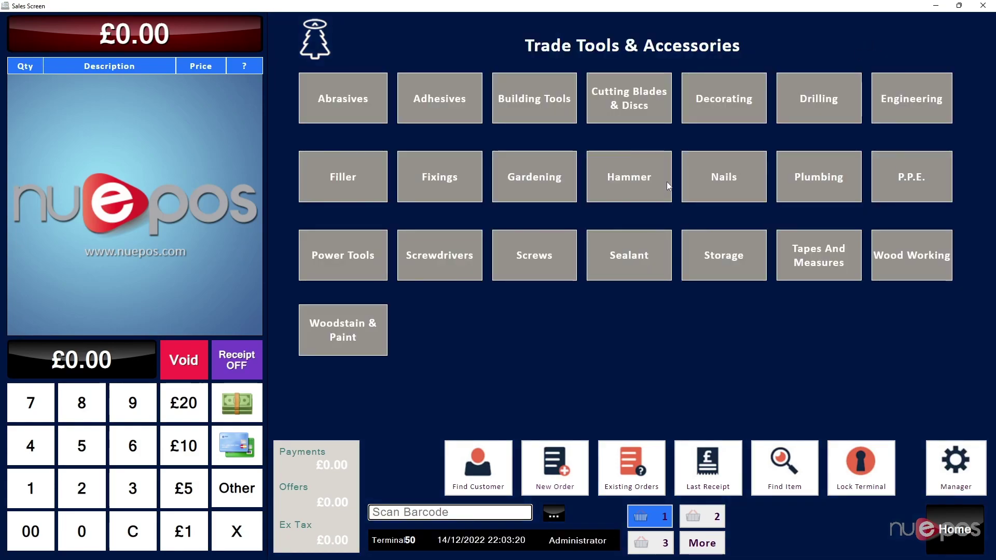
{"action": "left_click", "coordinate": [711, 179]}
{"action": "left_click", "coordinate": [882, 34]}
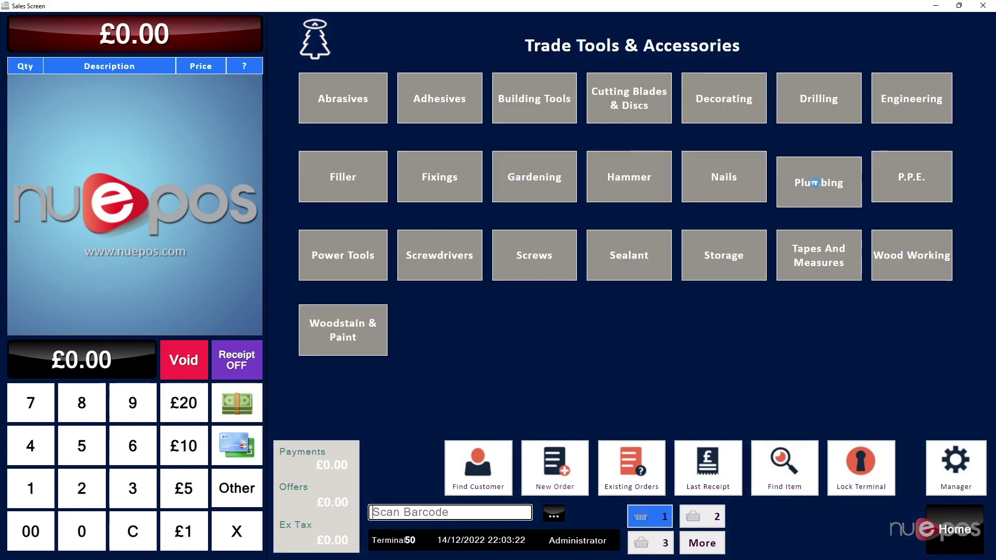
{"action": "left_click", "coordinate": [818, 179]}
{"action": "left_click", "coordinate": [880, 34]}
View the Gardening and Screwdrivers product pages, then return to the main menu
{"action": "left_click", "coordinate": [511, 172]}
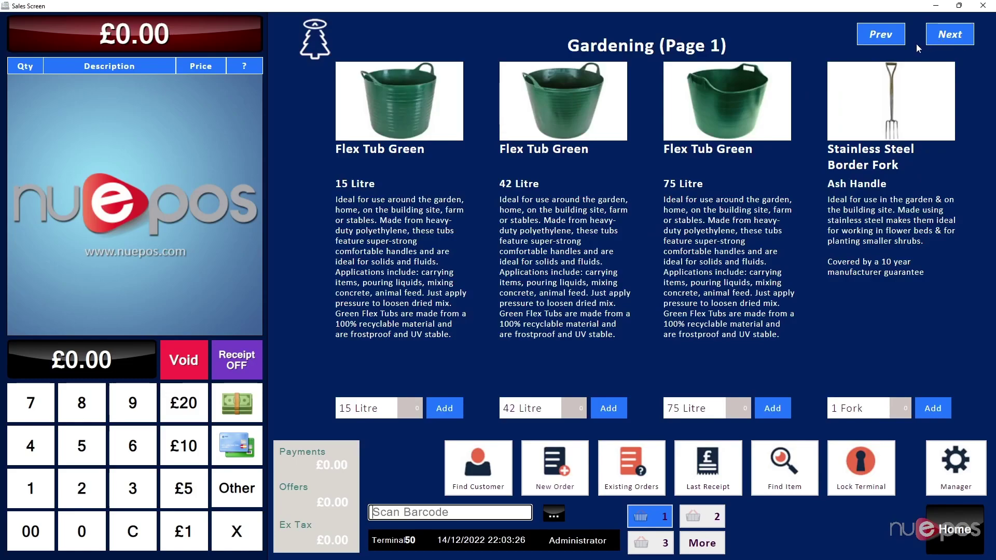
{"action": "left_click", "coordinate": [884, 37]}
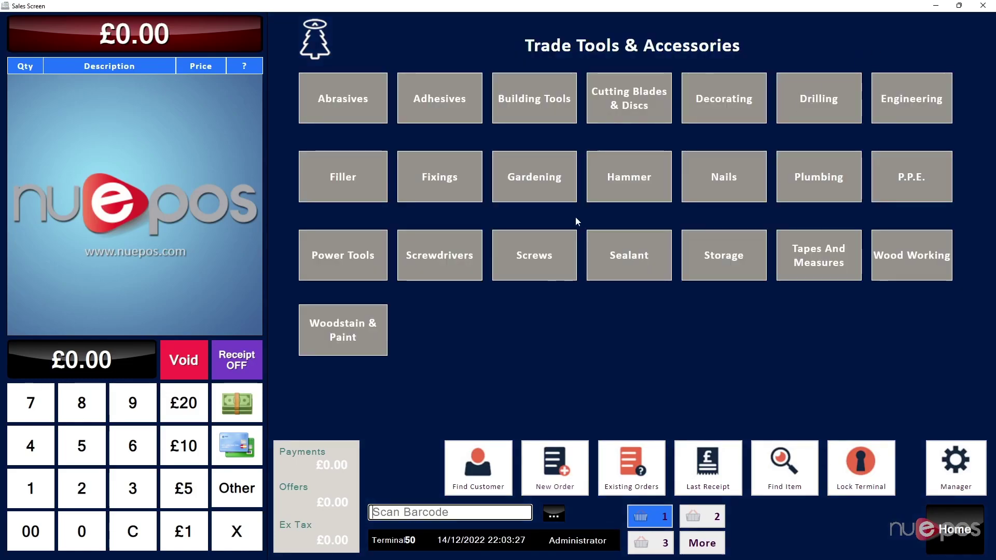
{"action": "left_click", "coordinate": [455, 258]}
{"action": "left_click", "coordinate": [876, 40]}
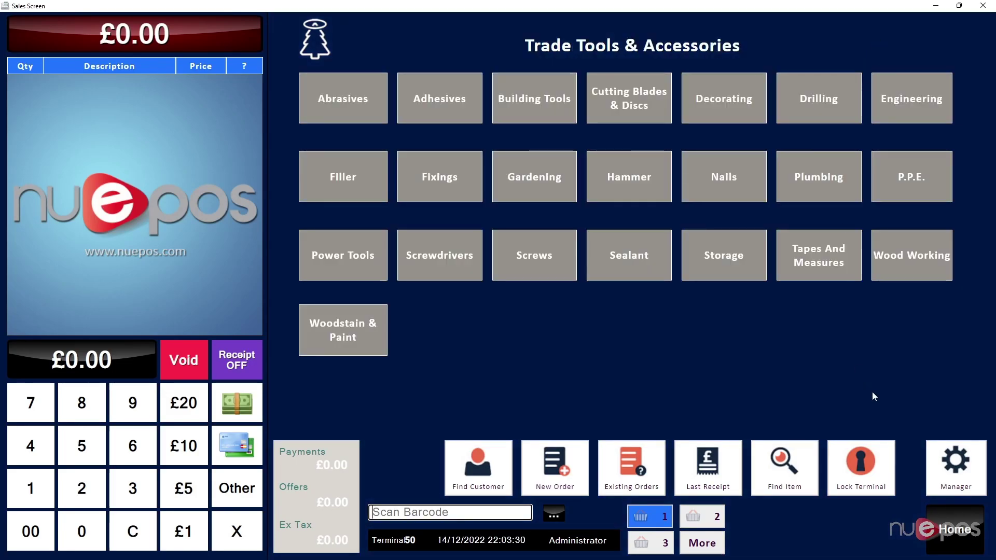
{"action": "left_click", "coordinate": [888, 525]}
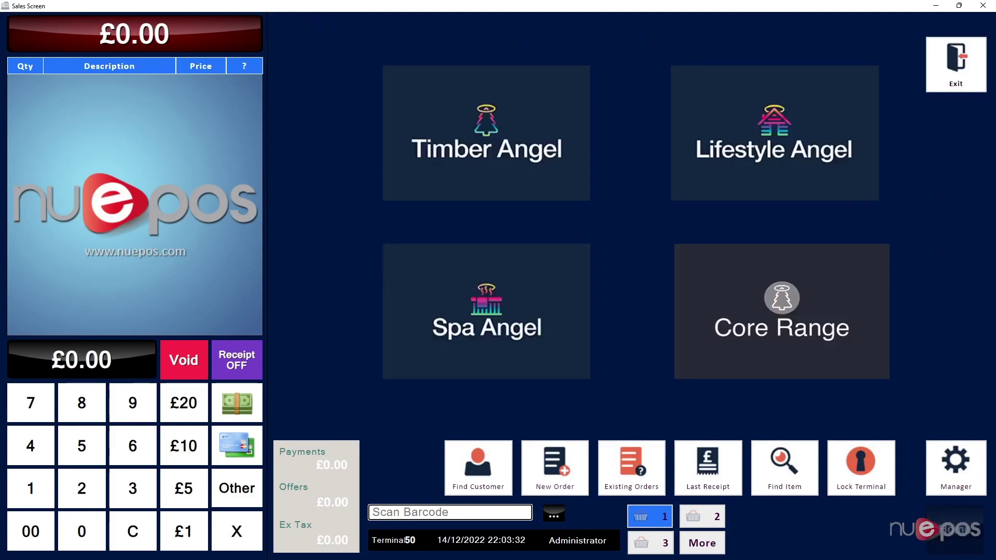
{"action": "left_click", "coordinate": [818, 143]}
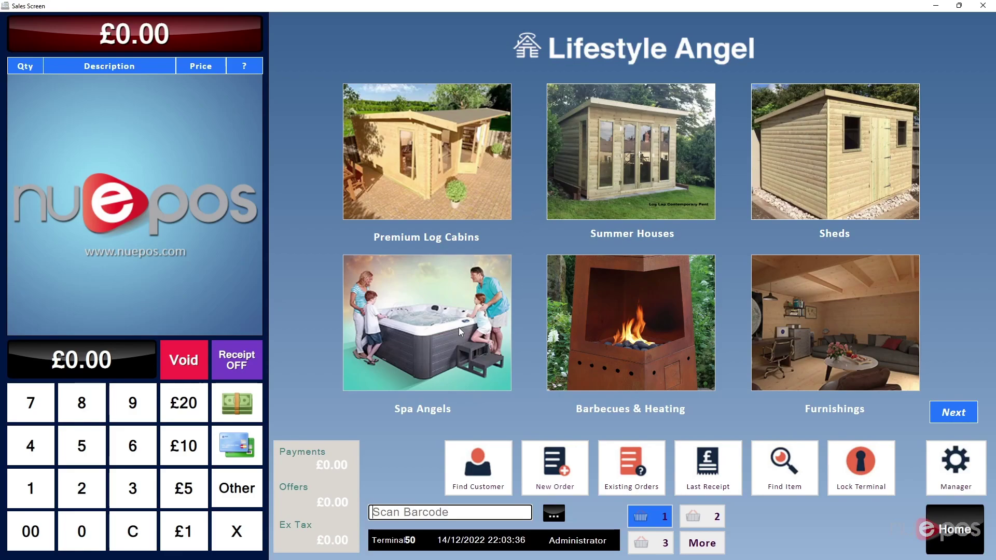
{"action": "left_click", "coordinate": [420, 334]}
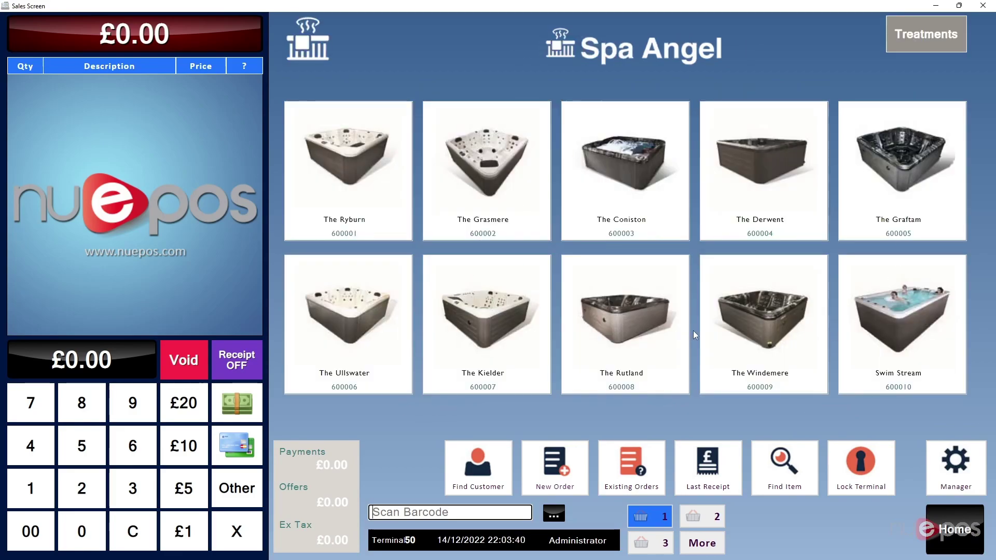
{"action": "left_click", "coordinate": [616, 184]}
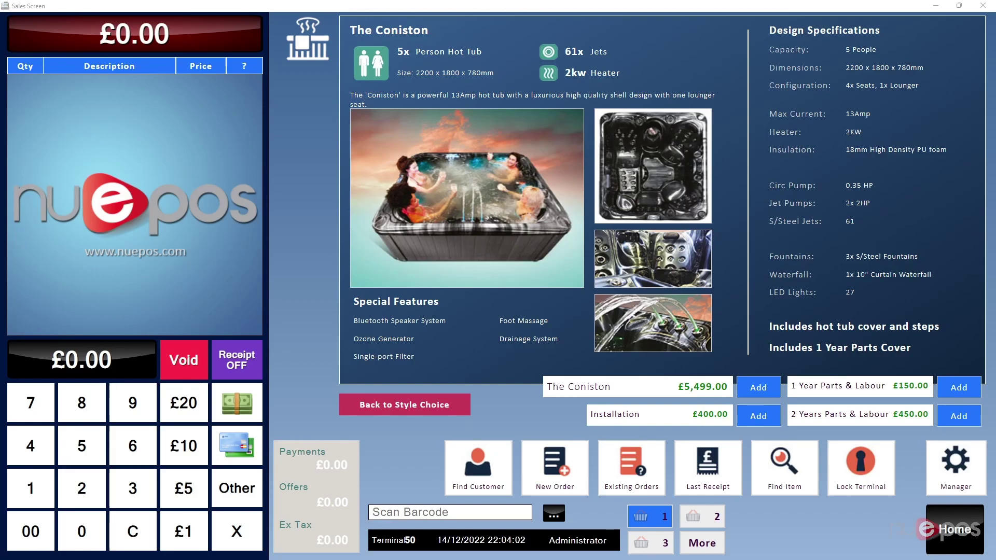
{"action": "left_click", "coordinate": [435, 409]}
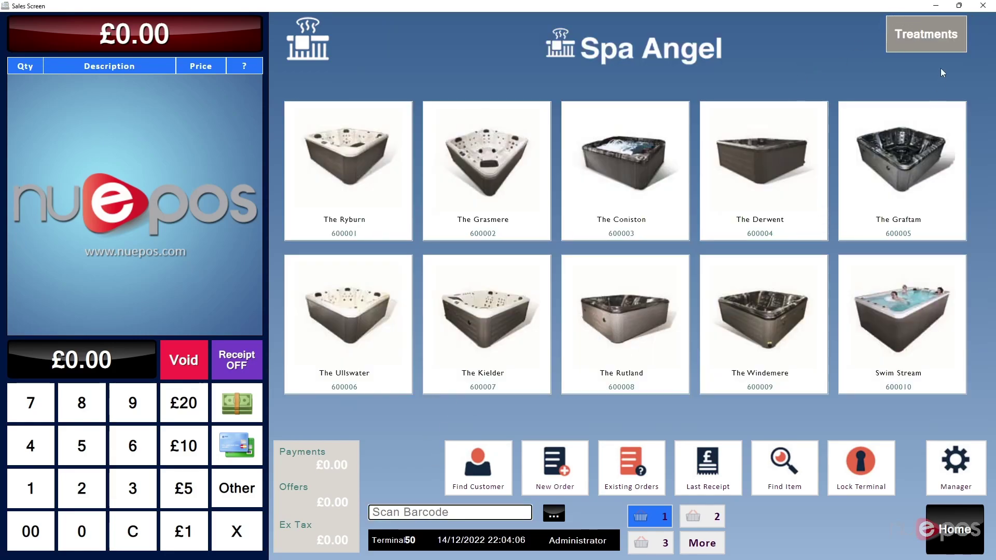
{"action": "left_click", "coordinate": [934, 38]}
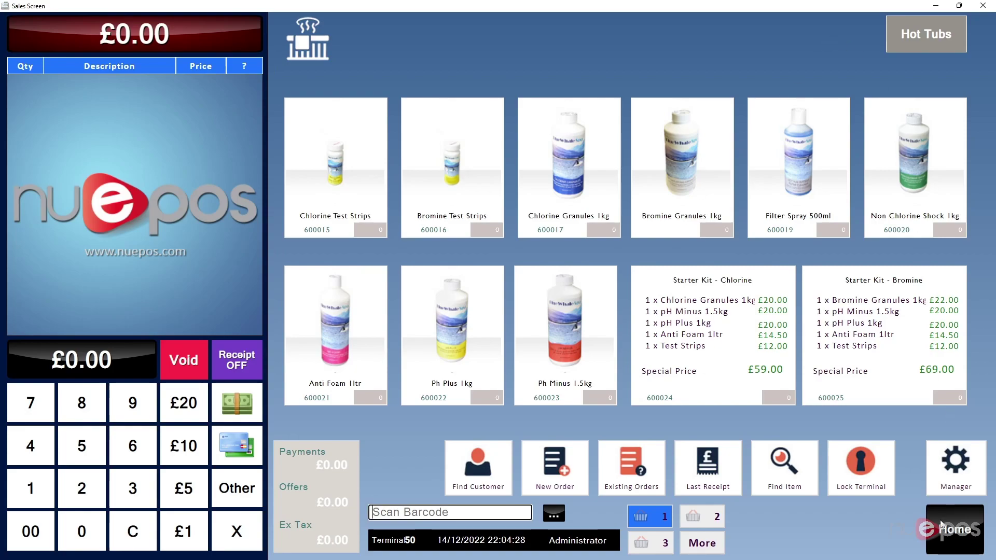
{"action": "left_click", "coordinate": [938, 37]}
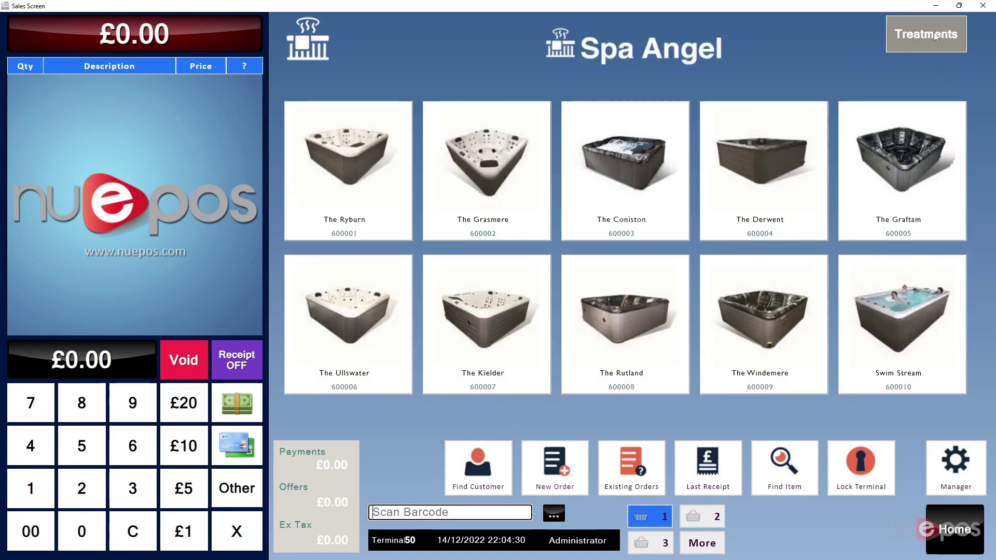
{"action": "left_click", "coordinate": [954, 529]}
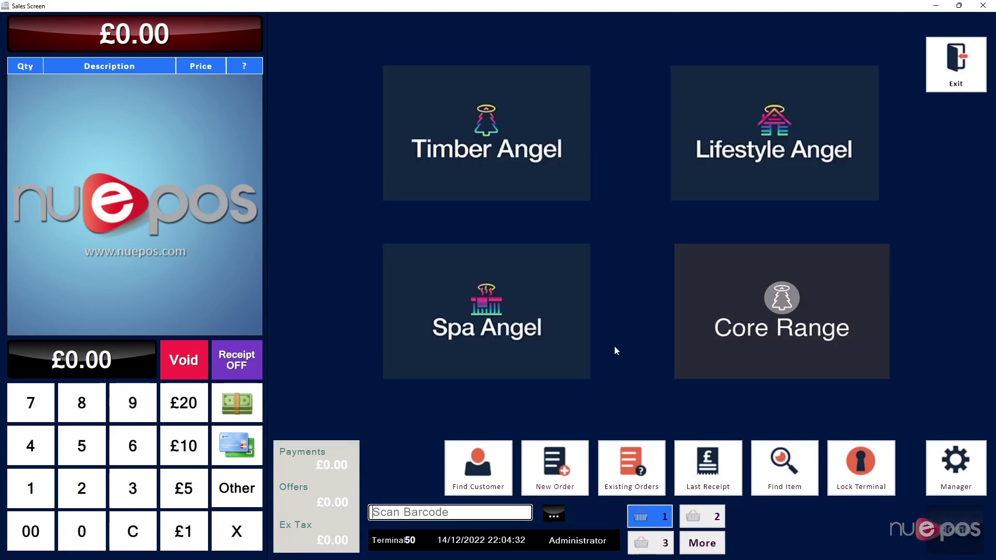
Add the 14x10Ft Swanland cabin from Lifestyle Angel > Premium Log Cabins to the sale
{"action": "left_click", "coordinate": [747, 149]}
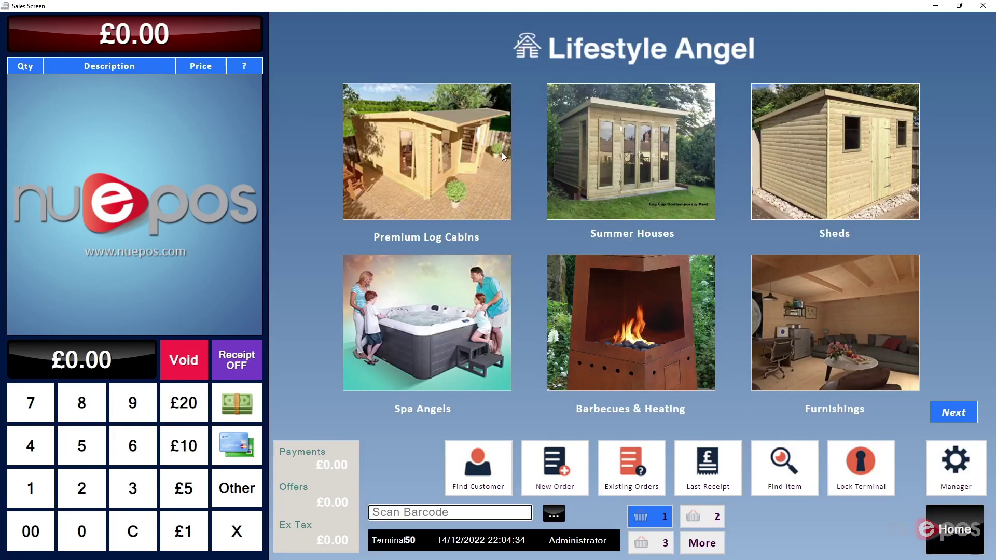
{"action": "left_click", "coordinate": [467, 153]}
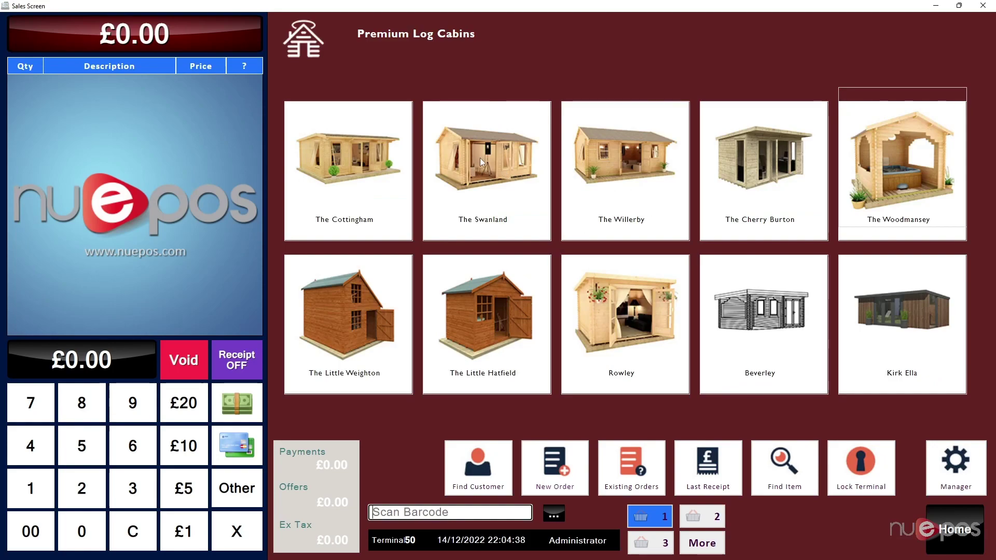
{"action": "left_click", "coordinate": [482, 163]}
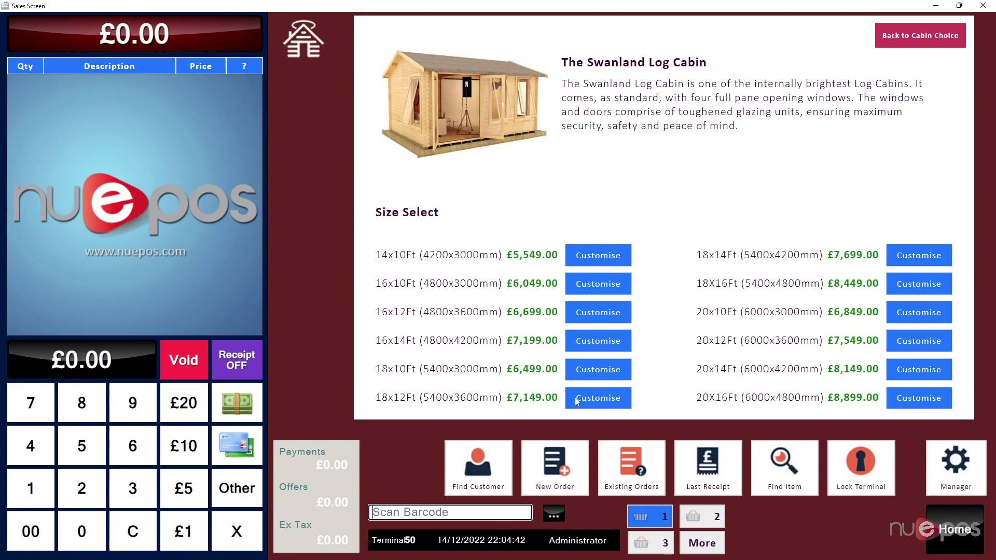
{"action": "left_click", "coordinate": [606, 255]}
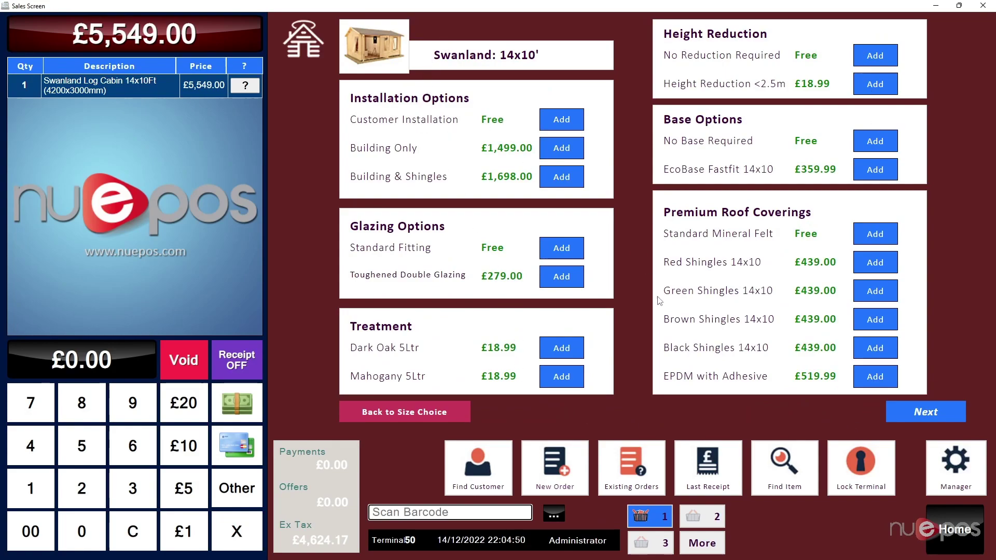
Page through the cabin extras, keep the cart, and return to the product ranges
{"action": "left_click", "coordinate": [912, 407]}
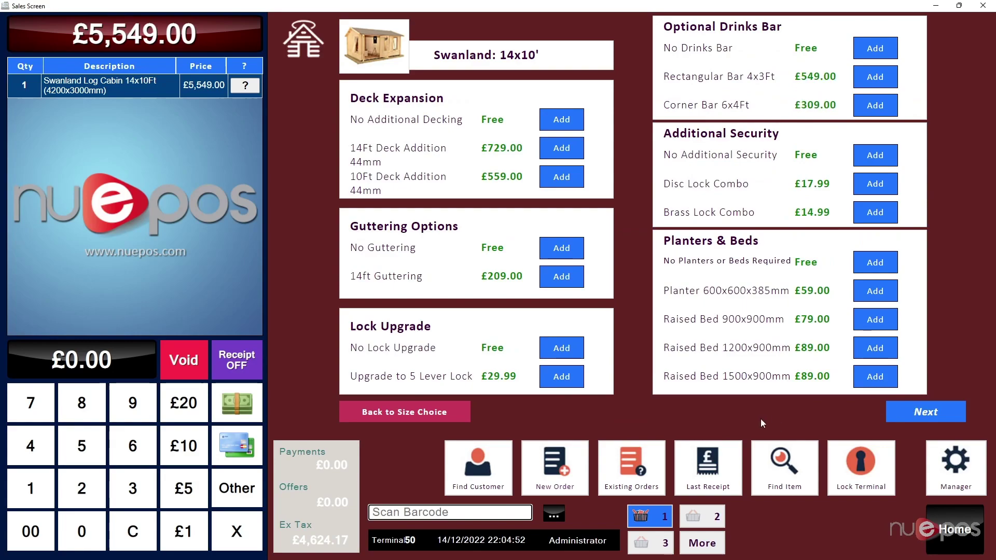
{"action": "left_click", "coordinate": [453, 418]}
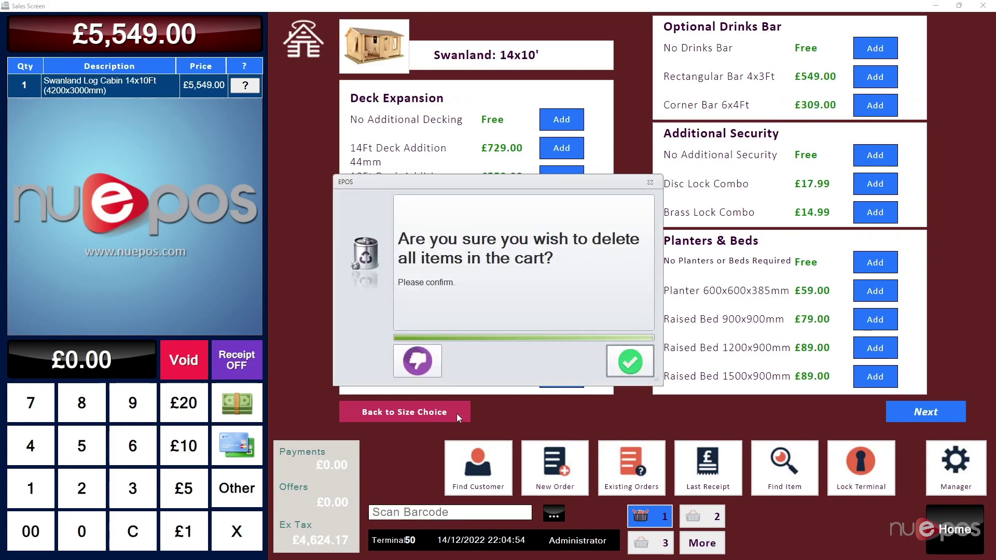
{"action": "left_click", "coordinate": [418, 363]}
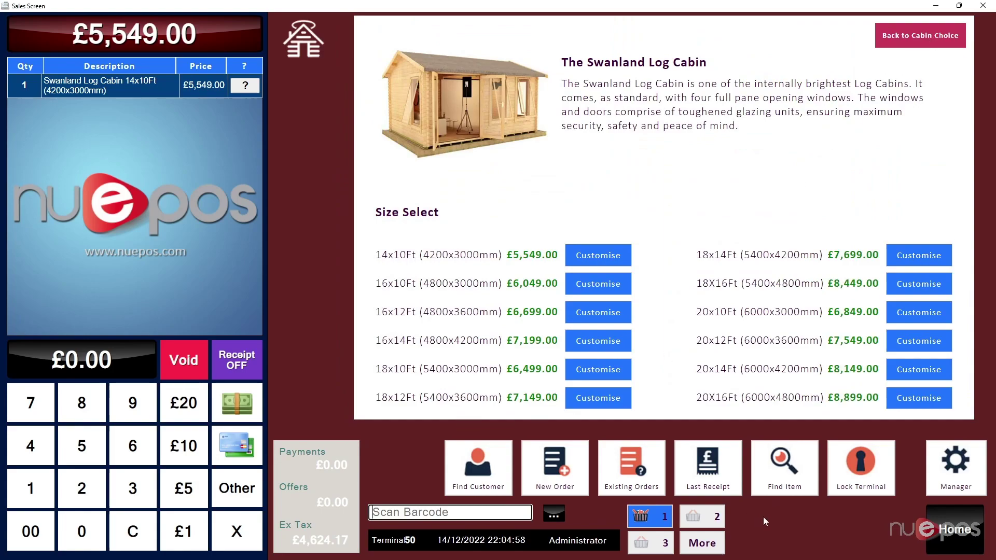
{"action": "left_click", "coordinate": [953, 530]}
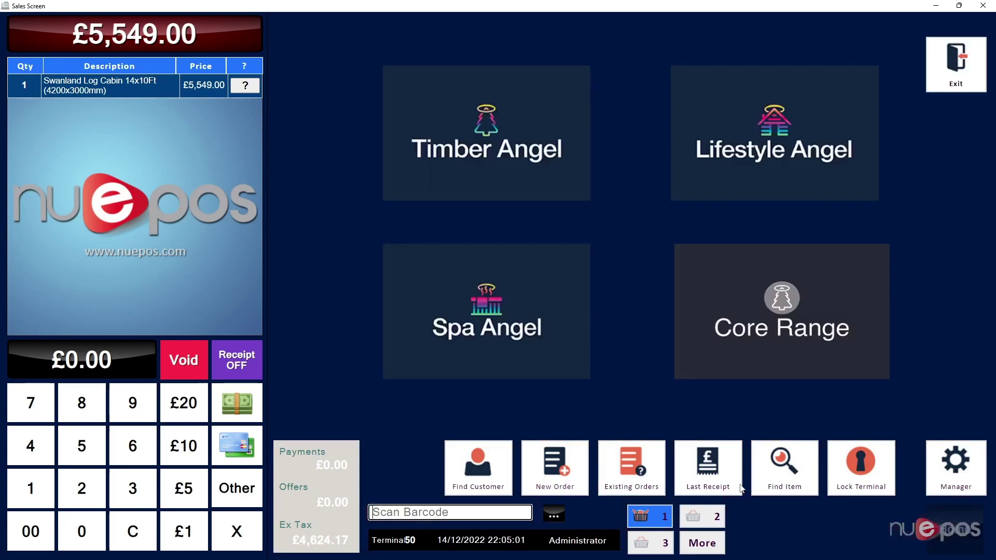
Check the Core Range timber, then open Lifestyle Angel > Barbecues & Heating
{"action": "left_click", "coordinate": [714, 300]}
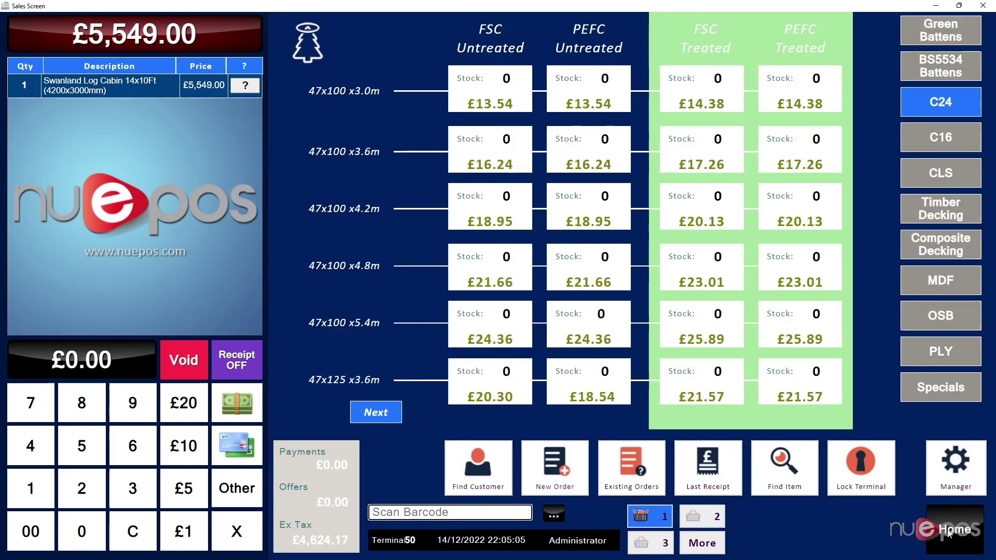
{"action": "key", "text": "Escape"}
{"action": "left_click", "coordinate": [697, 158]}
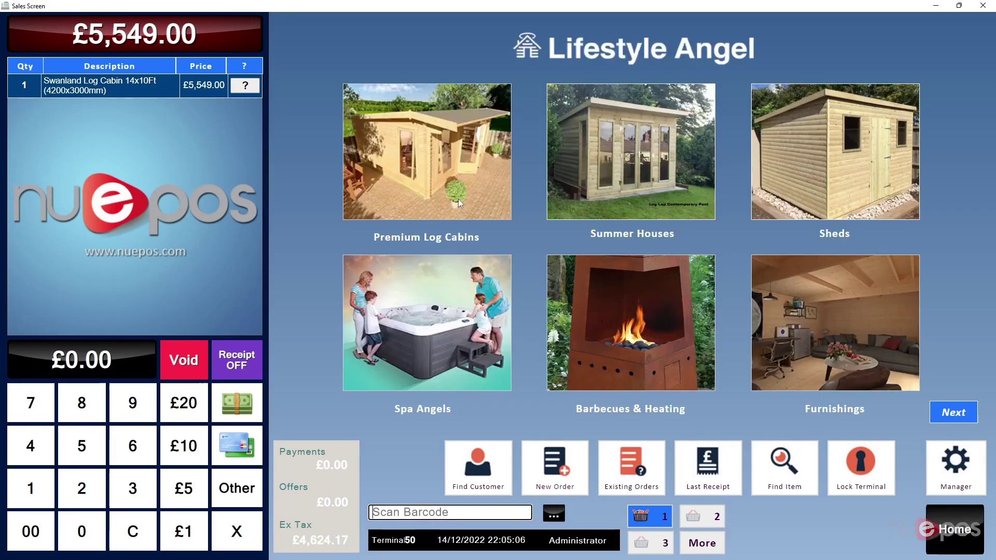
{"action": "left_click", "coordinate": [673, 328]}
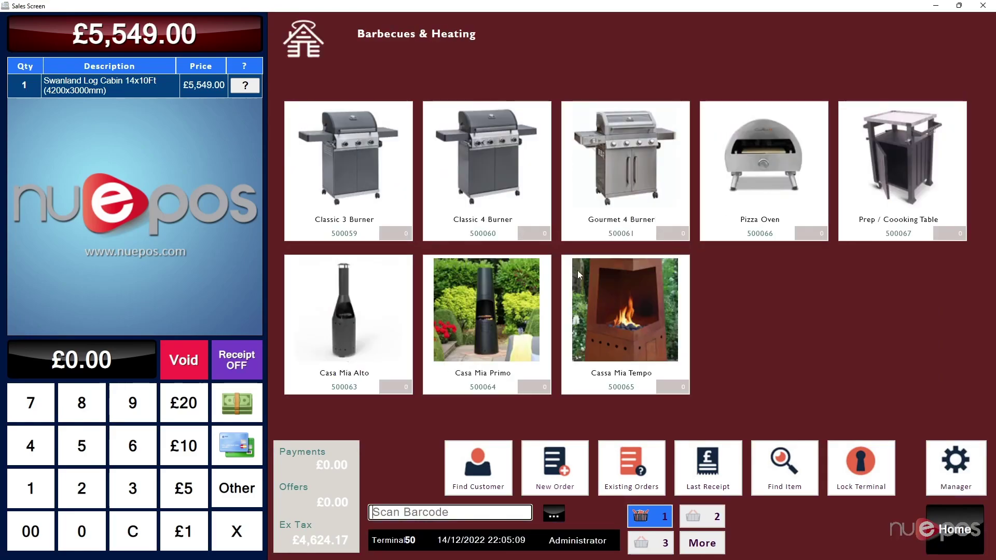
Add the Classic 4 Burner and Gourmet 4 Burner, void both, and return to main categories
{"action": "left_click", "coordinate": [503, 213]}
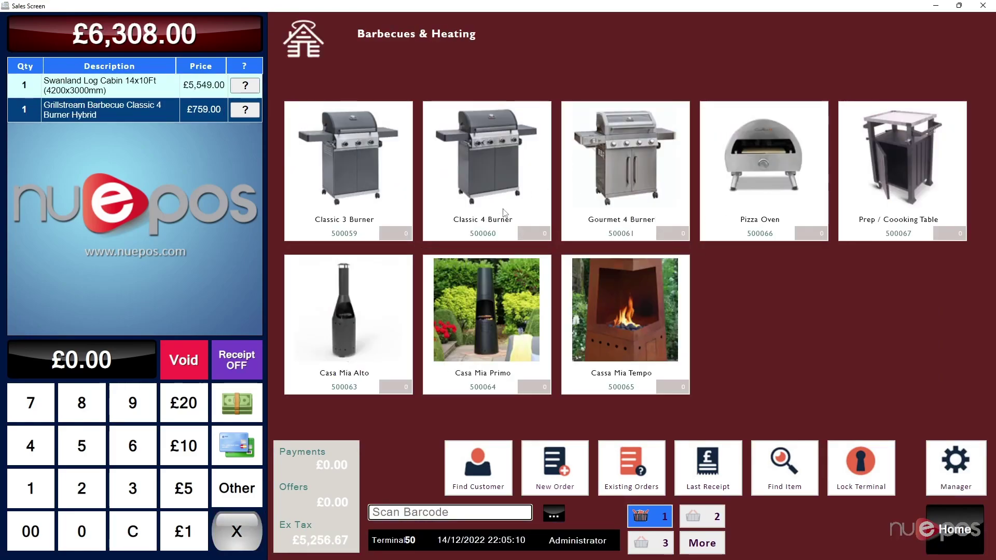
{"action": "left_click", "coordinate": [618, 163]}
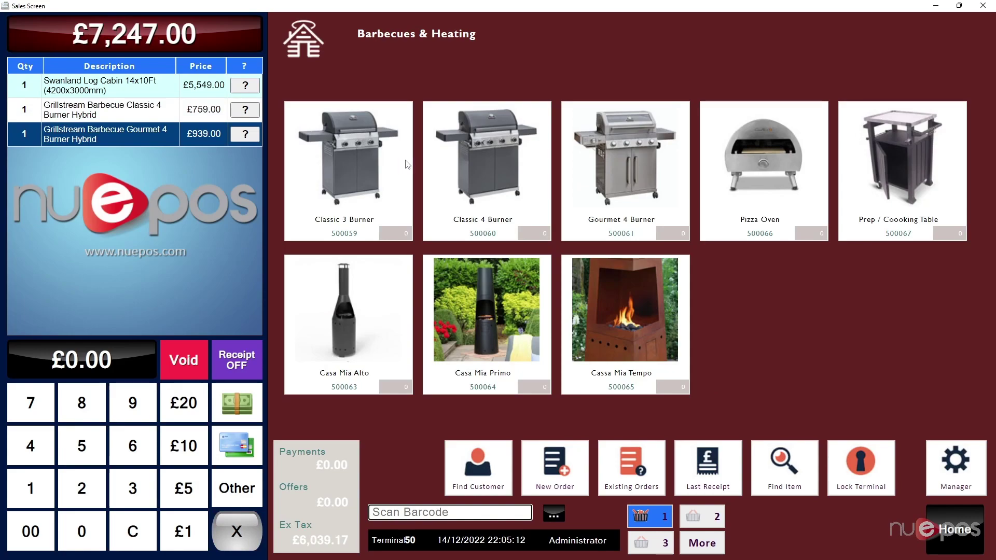
{"action": "left_click", "coordinate": [183, 368]}
{"action": "left_click", "coordinate": [183, 369]}
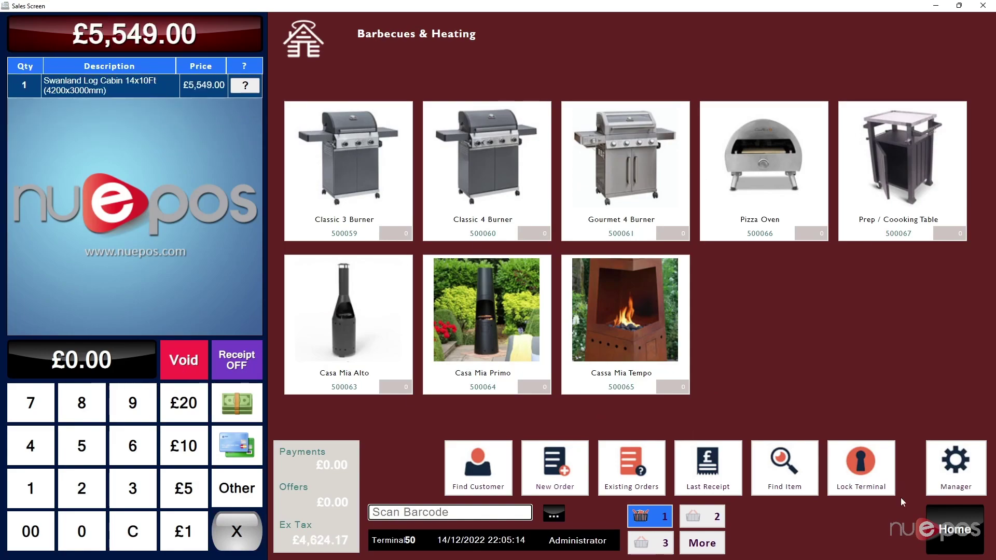
{"action": "left_click", "coordinate": [943, 528]}
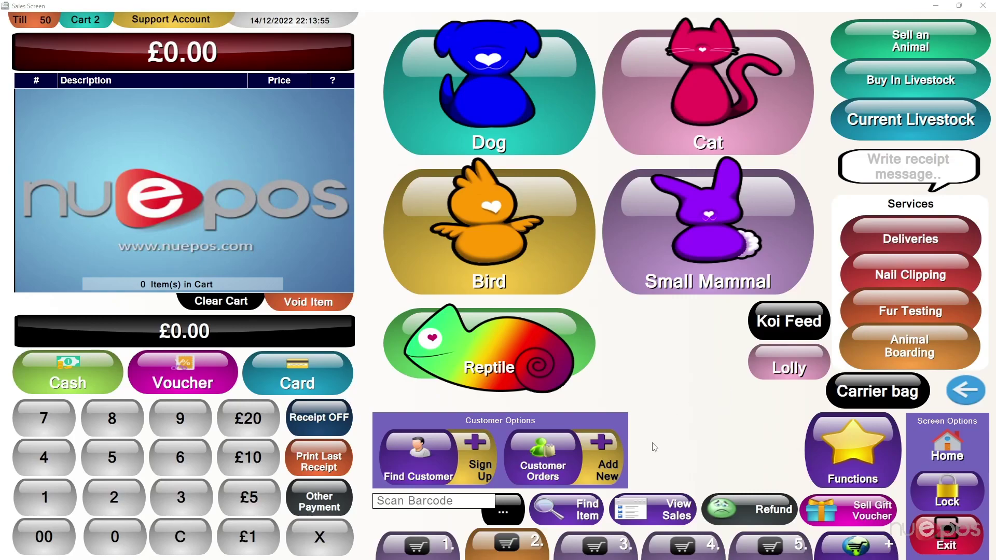
Switch to cart 3, then to cart 1 with its loyalty customer holding 214 points
{"action": "left_click", "coordinate": [599, 553]}
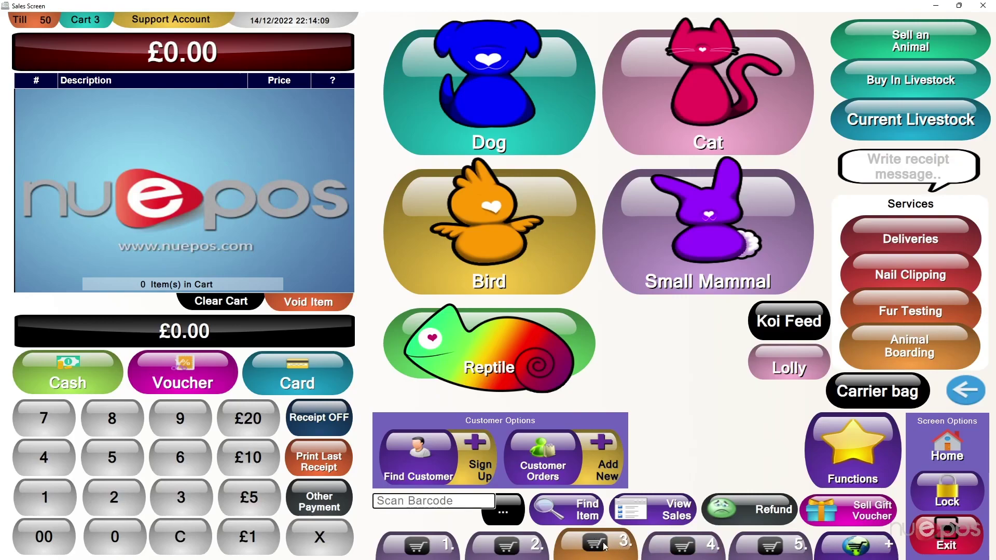
{"action": "left_click", "coordinate": [424, 549]}
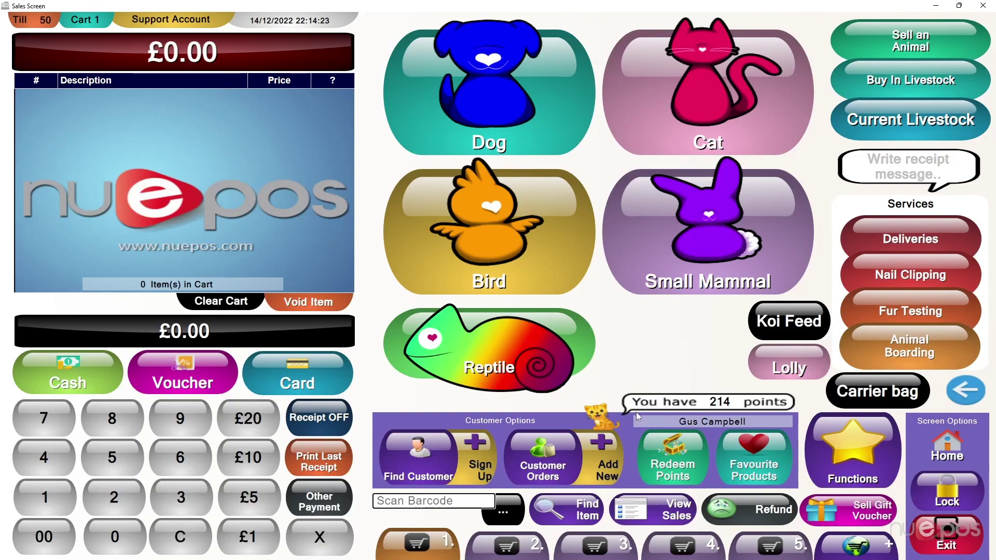
{"action": "left_click", "coordinate": [766, 449]}
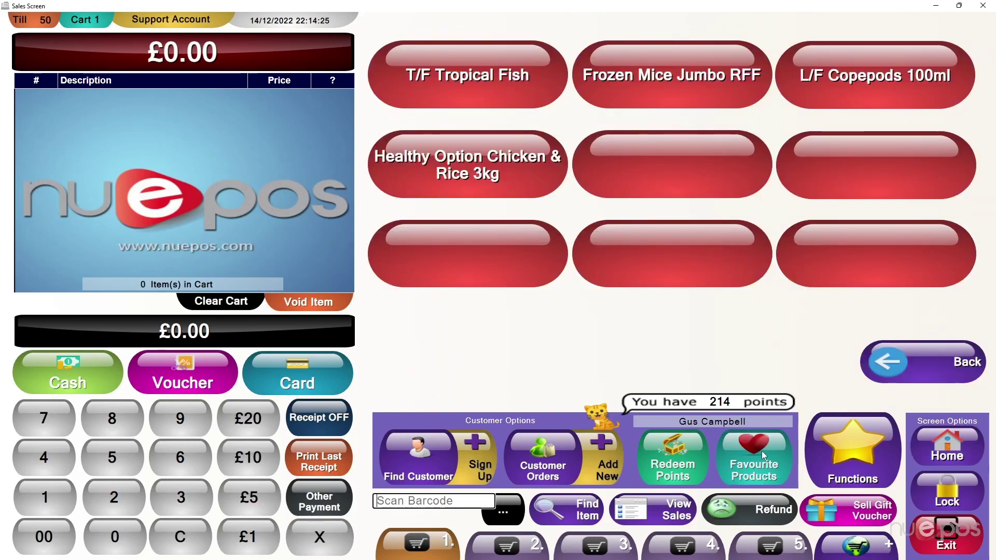
{"action": "left_click", "coordinate": [467, 162]}
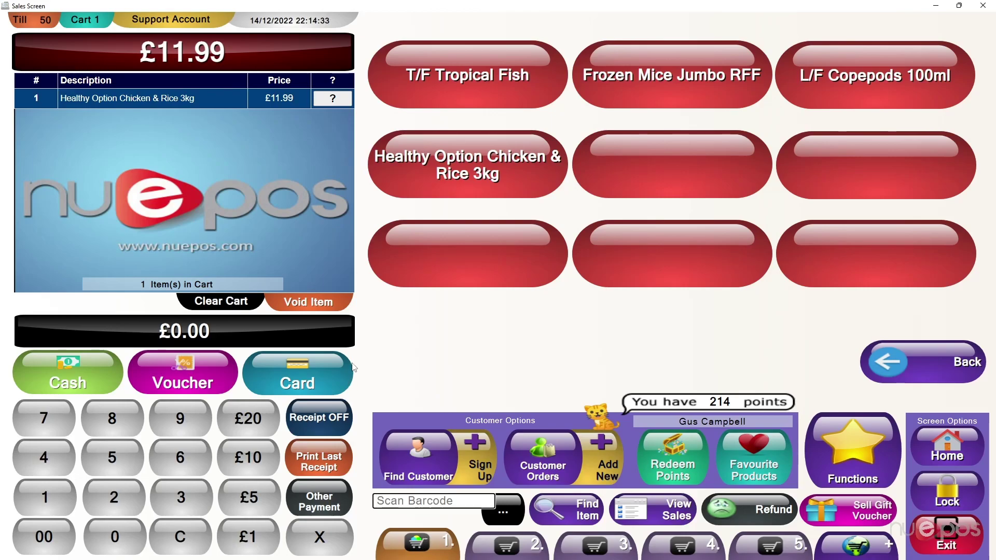
{"action": "left_click", "coordinate": [329, 306]}
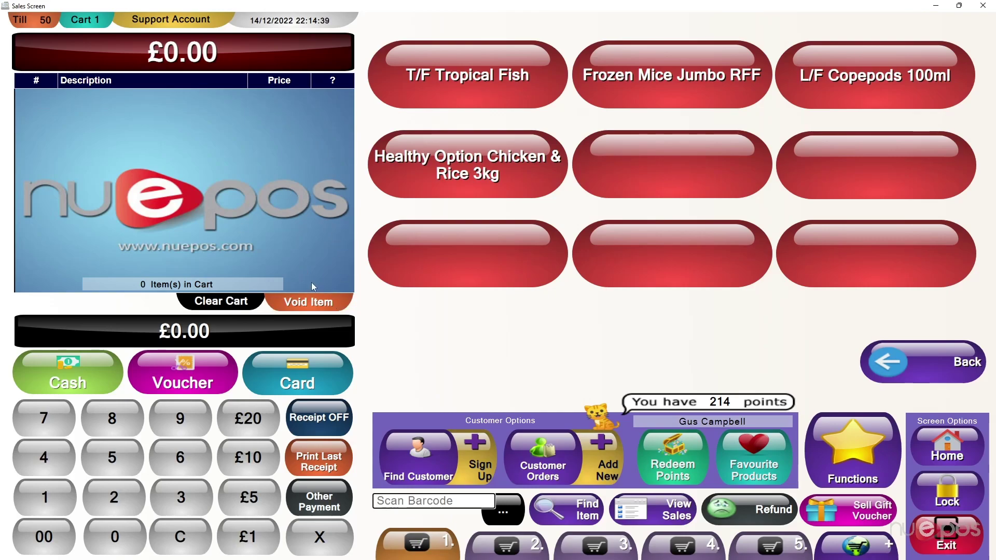
{"action": "left_click", "coordinate": [873, 366]}
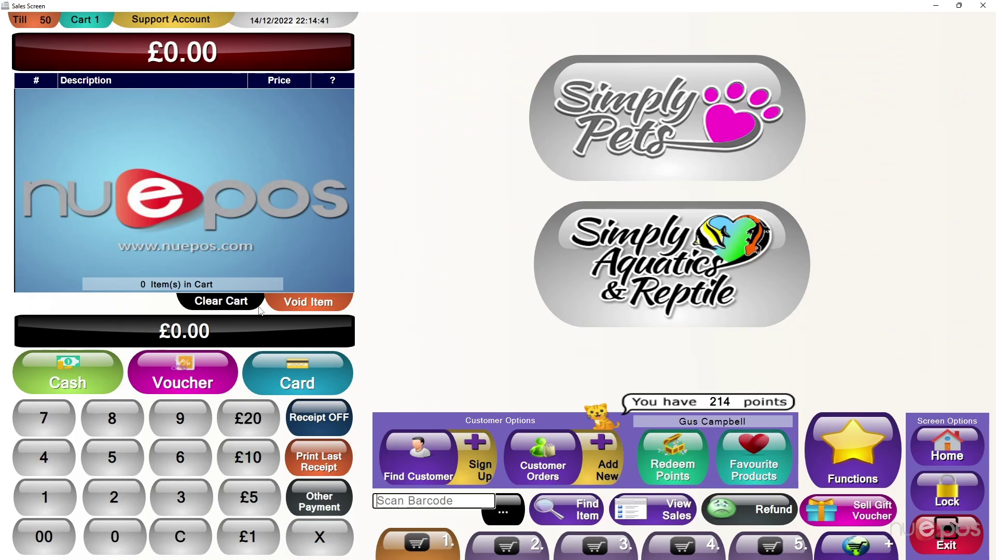
{"action": "left_click", "coordinate": [637, 117]}
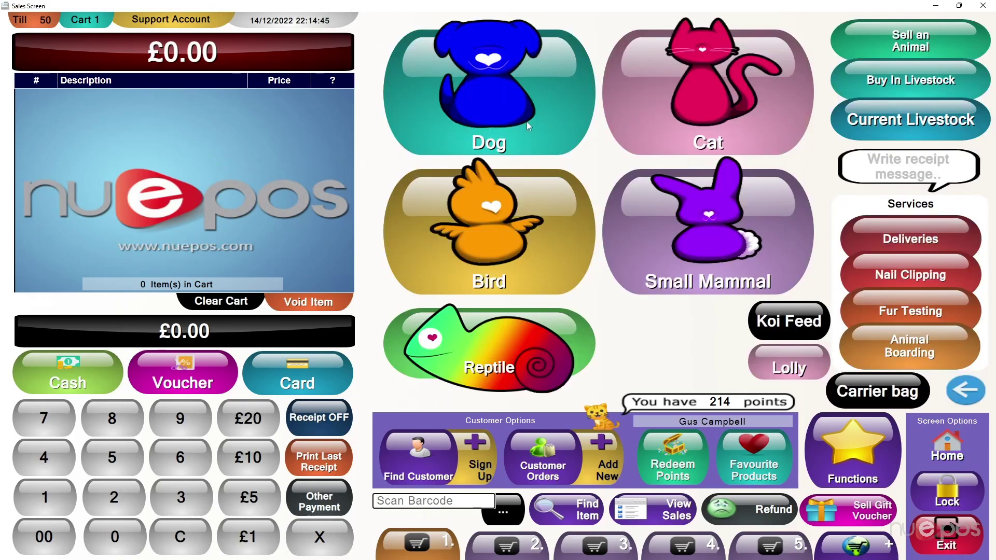
{"action": "left_click", "coordinate": [515, 350]}
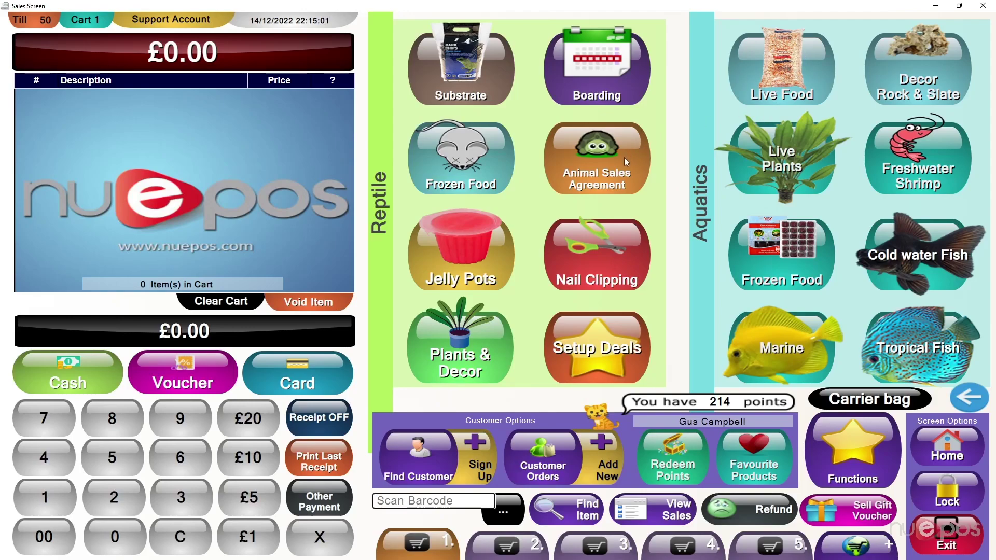
{"action": "left_click", "coordinate": [460, 356]}
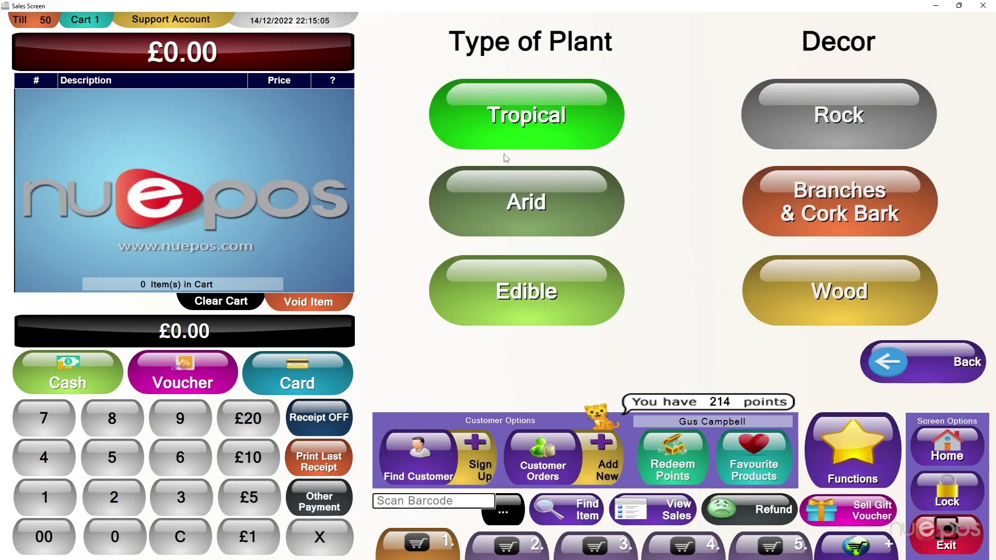
{"action": "left_click", "coordinate": [933, 378]}
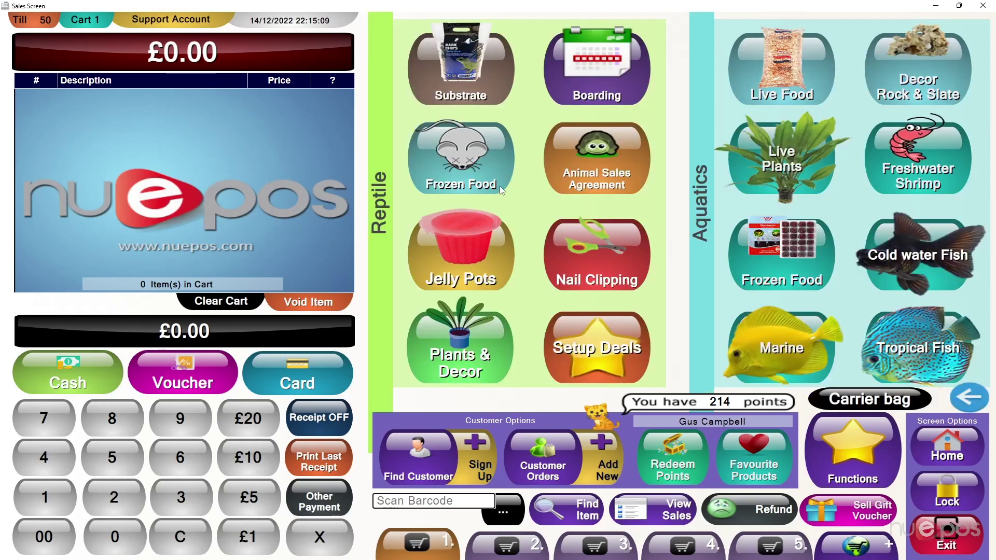
{"action": "left_click", "coordinate": [777, 163]}
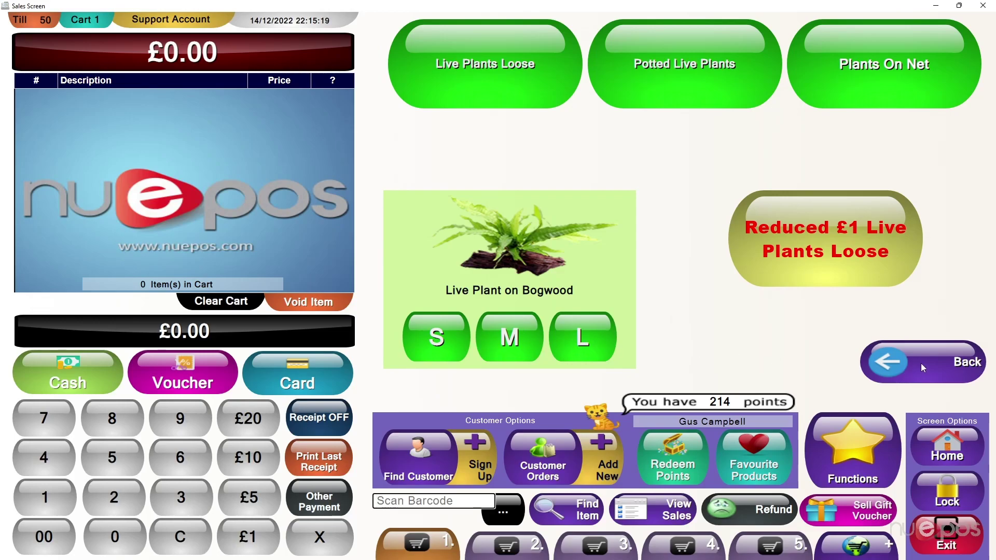
{"action": "left_click", "coordinate": [962, 450]}
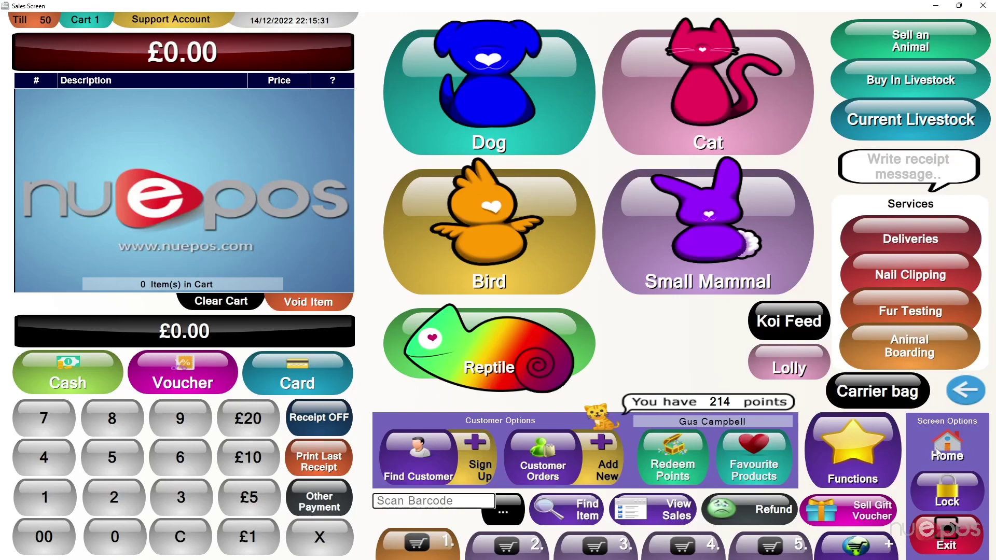
Open the Bird cages and view the RC Valencia cage details
{"action": "left_click", "coordinate": [529, 237]}
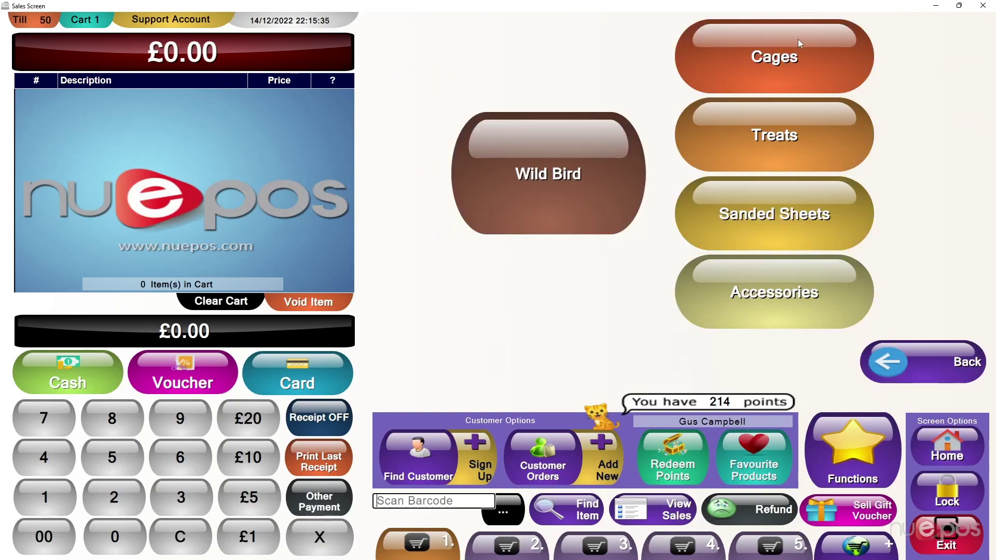
{"action": "left_click", "coordinate": [791, 61]}
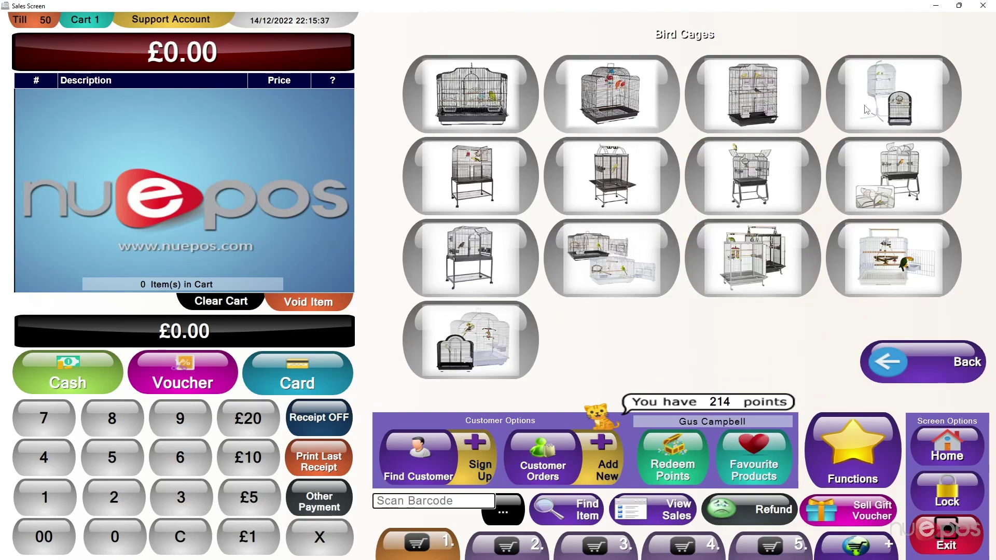
{"action": "left_click", "coordinate": [637, 169]}
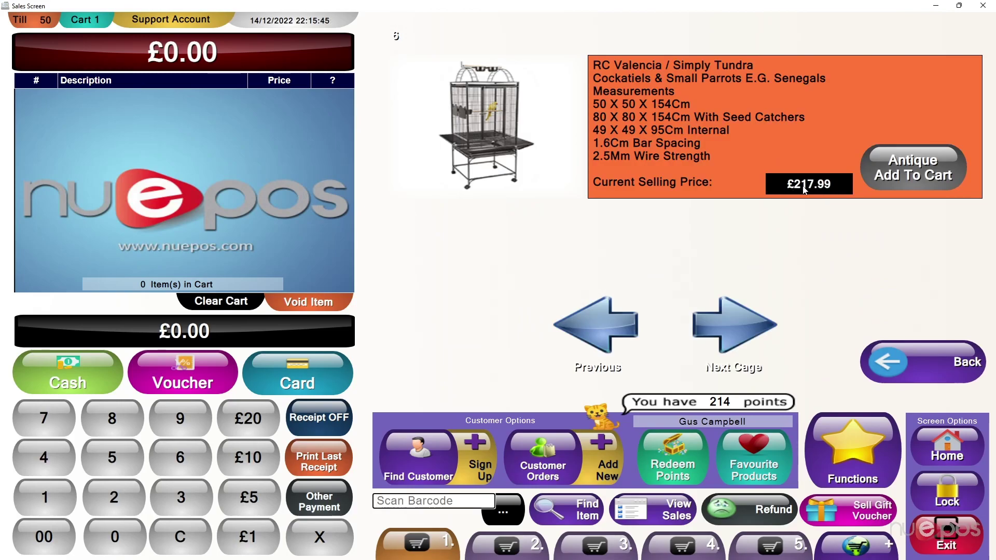
Step forward to the RC Amazona II cage, then back to RC Peru
{"action": "left_click", "coordinate": [742, 326]}
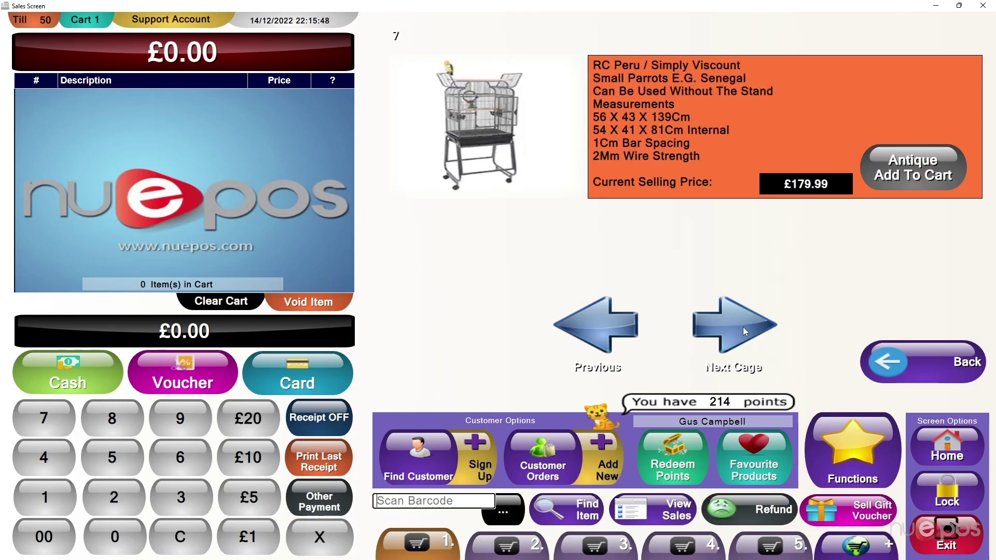
{"action": "left_click", "coordinate": [743, 326]}
{"action": "left_click", "coordinate": [743, 326]}
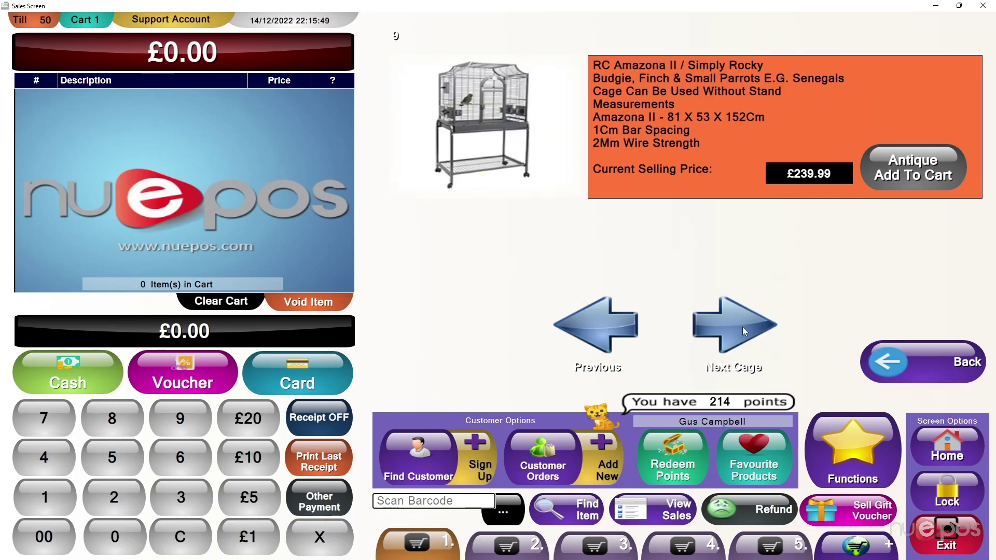
{"action": "left_click", "coordinate": [613, 320]}
{"action": "left_click", "coordinate": [613, 320]}
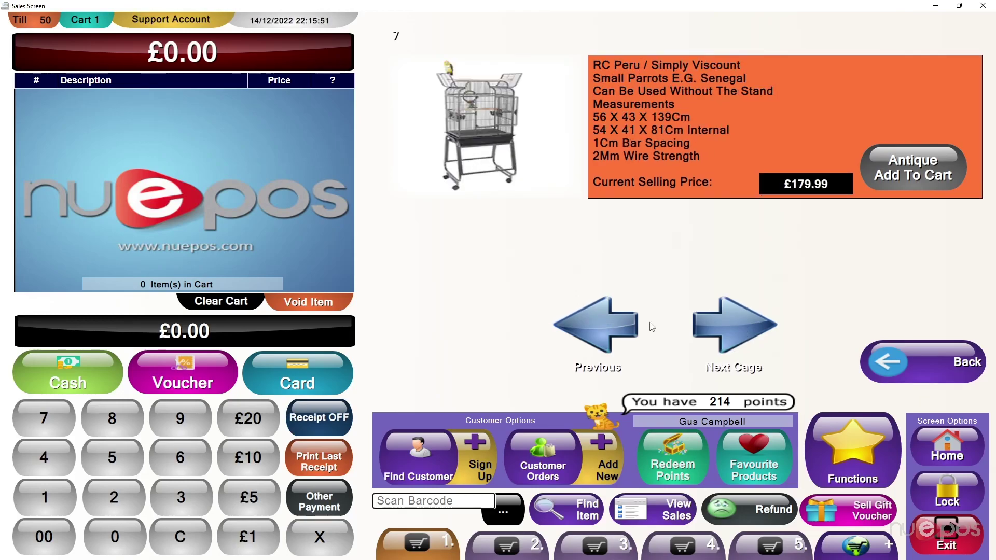
Return through the Bird Cages grid to the bird category menu
{"action": "left_click", "coordinate": [928, 364]}
{"action": "left_click", "coordinate": [933, 366]}
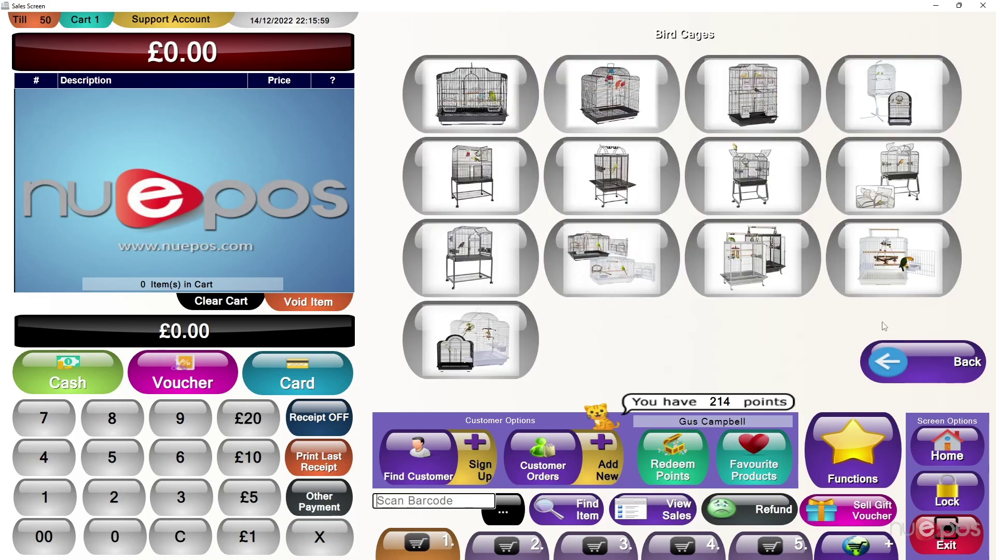
{"action": "left_click", "coordinate": [968, 367]}
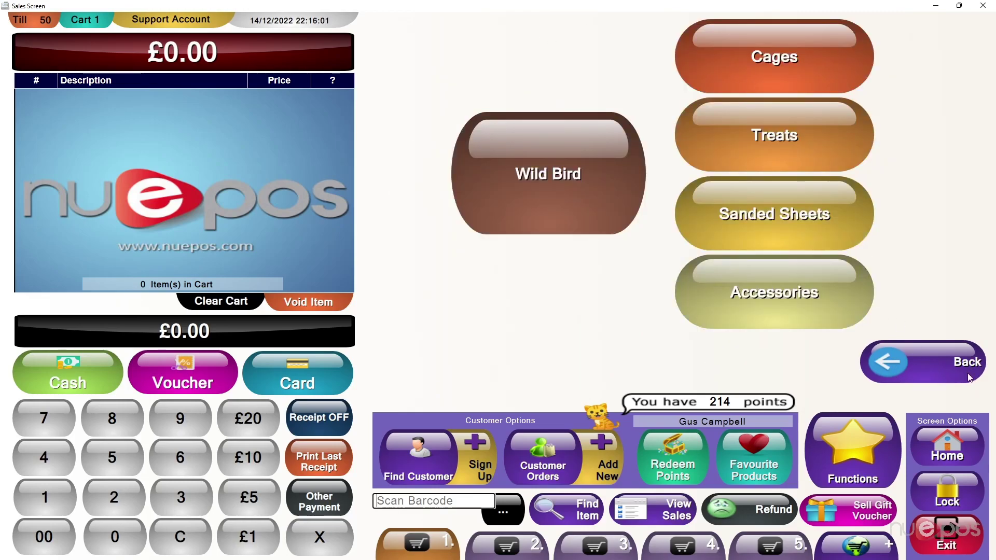
View Loose Sanded Sheets prices, return to animal categories, then switch to Cart 2 and back to Cart 1
{"action": "left_click", "coordinate": [798, 228]}
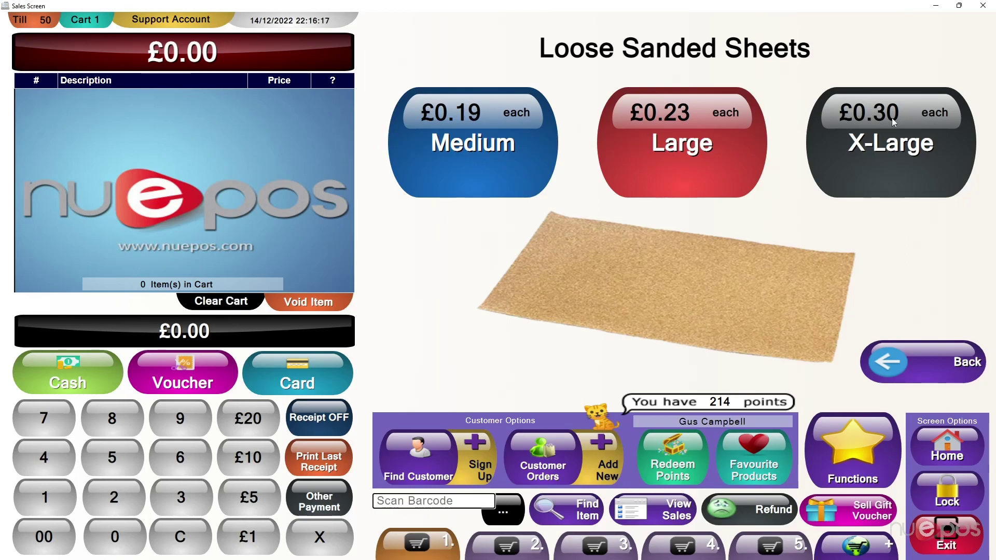
{"action": "left_click", "coordinate": [934, 357]}
{"action": "left_click", "coordinate": [932, 356]}
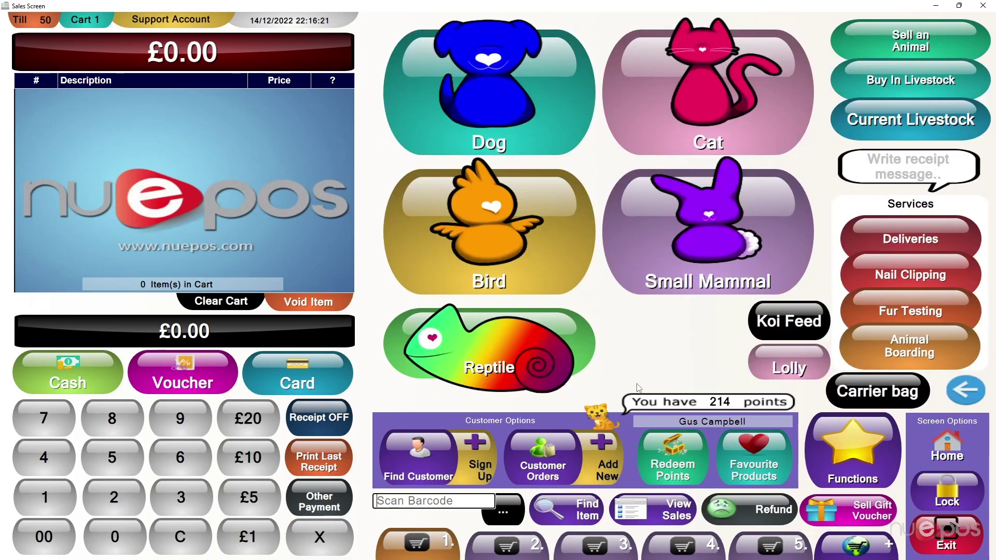
{"action": "left_click", "coordinate": [506, 544]}
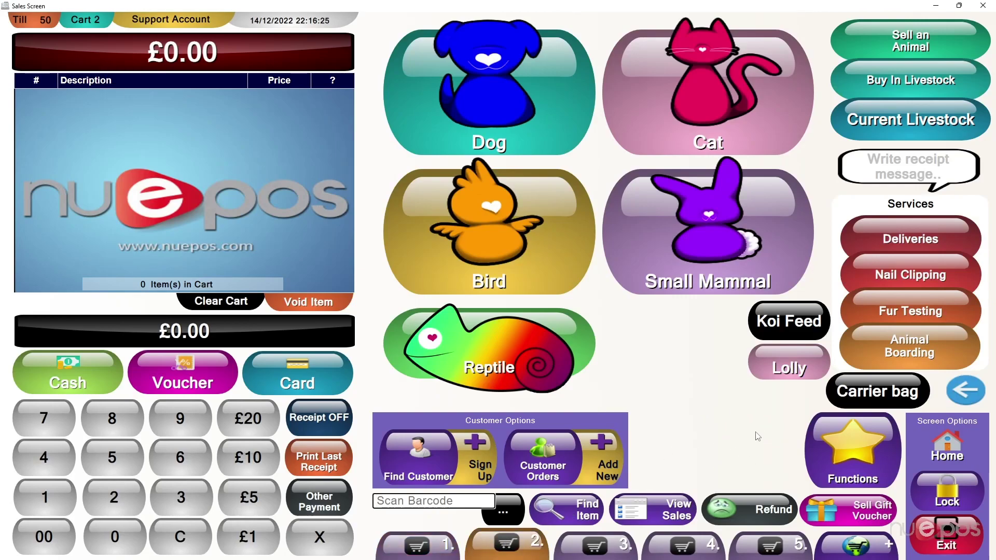
{"action": "key", "text": "F1"}
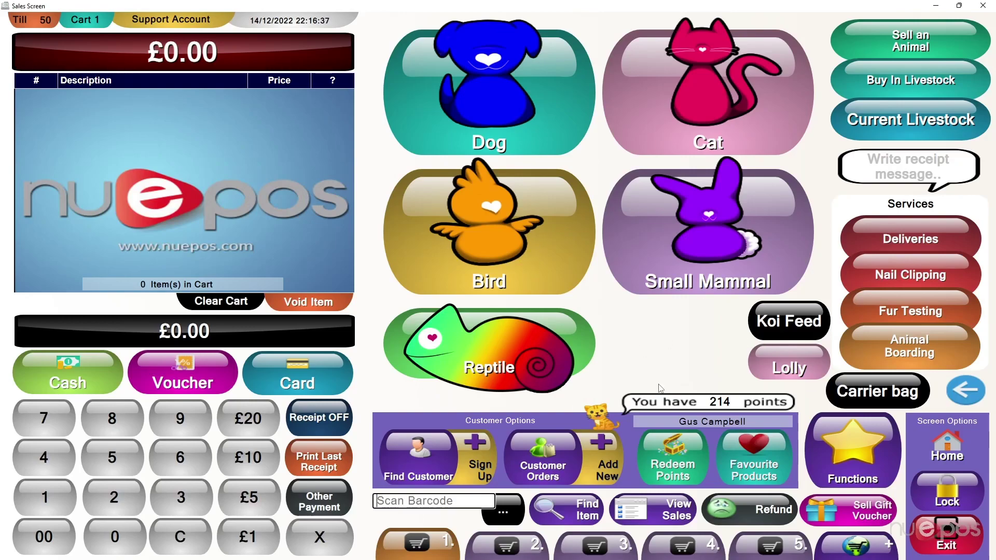
Browse Reptile and Aquatics categories, then reopen the Simply Pets animal categories
{"action": "left_click", "coordinate": [525, 345]}
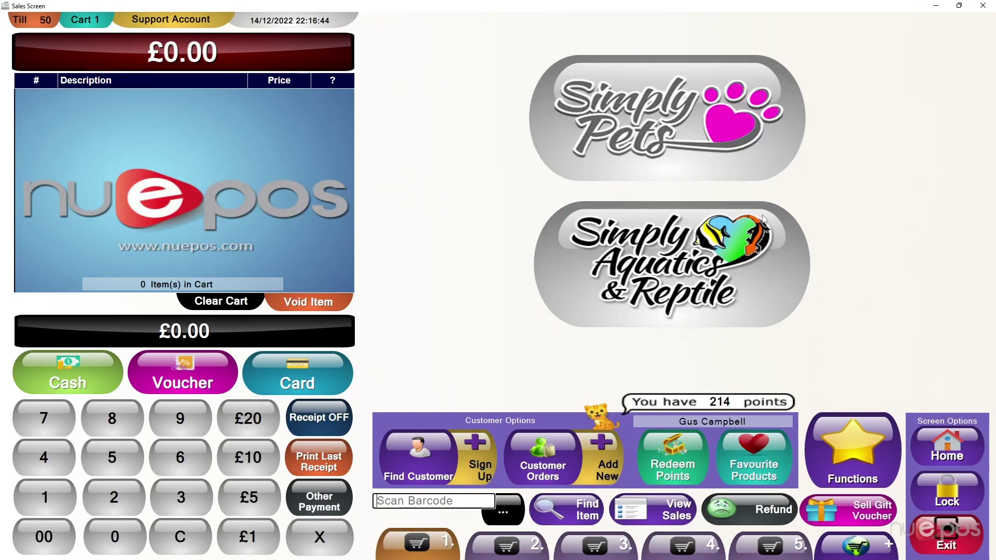
{"action": "left_click", "coordinate": [982, 406]}
{"action": "left_click", "coordinate": [705, 170]}
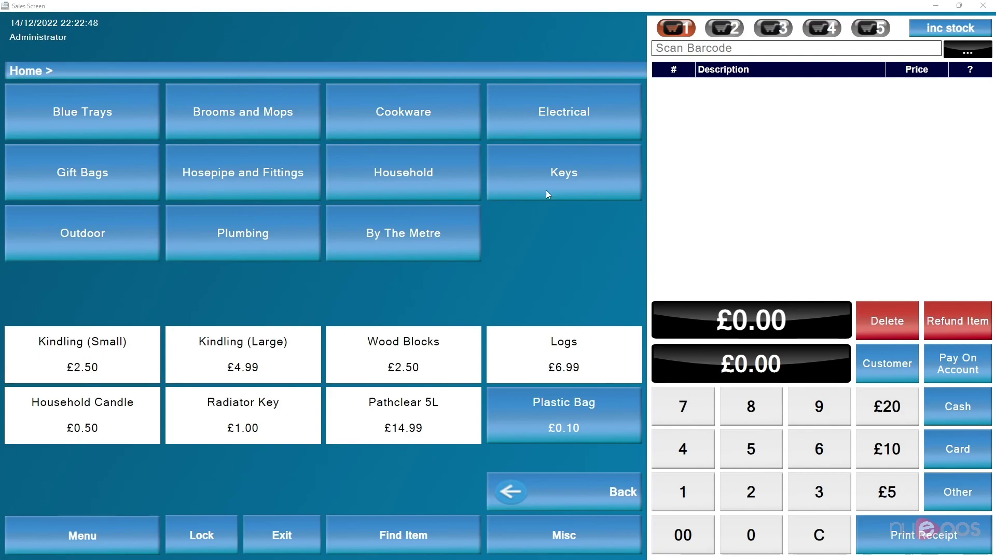
{"action": "left_click", "coordinate": [712, 159]}
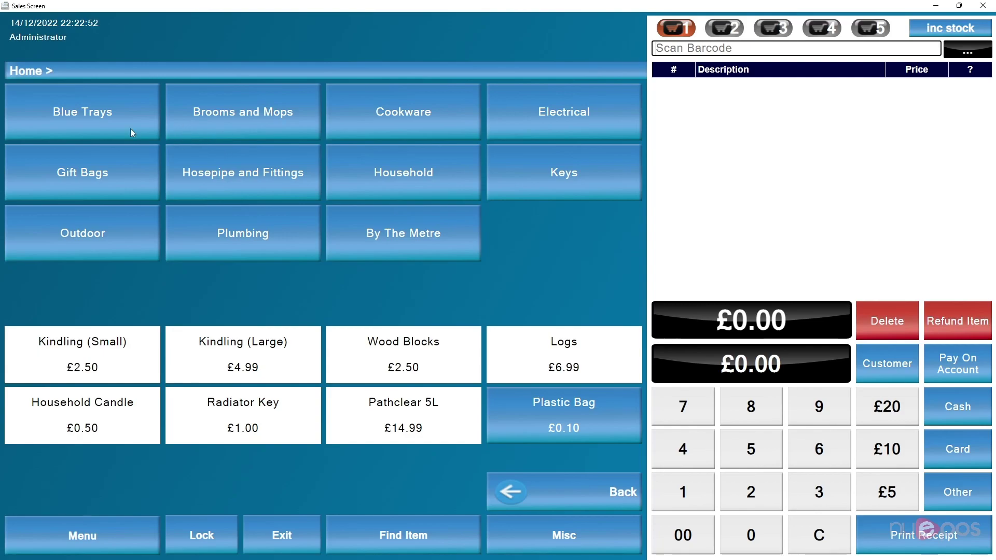
{"action": "left_click", "coordinate": [110, 115]}
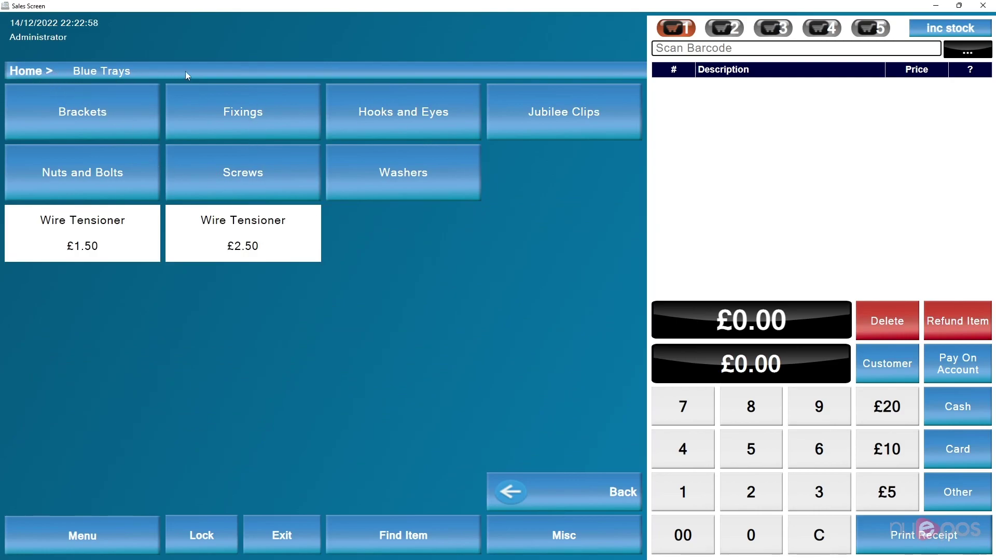
{"action": "left_click", "coordinate": [101, 118]}
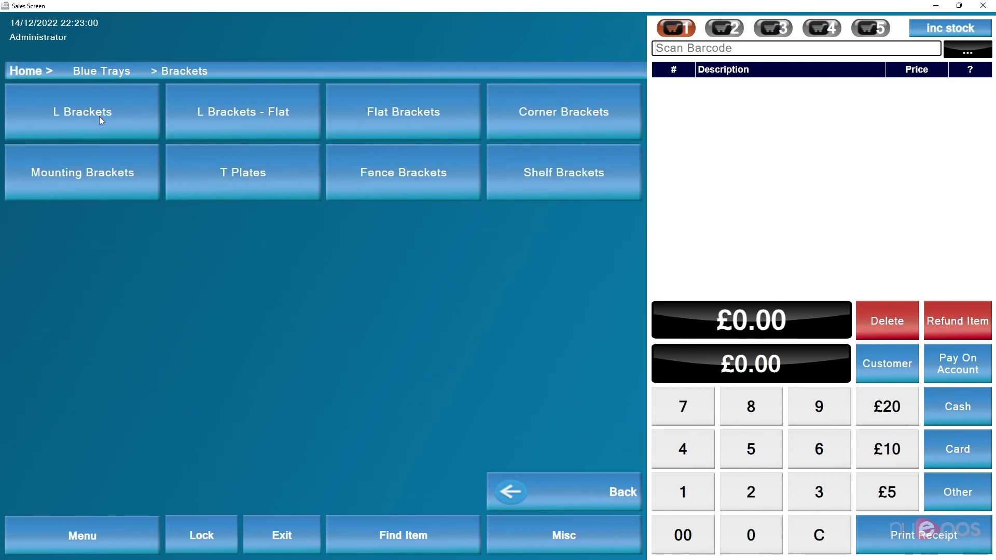
{"action": "left_click", "coordinate": [100, 72]}
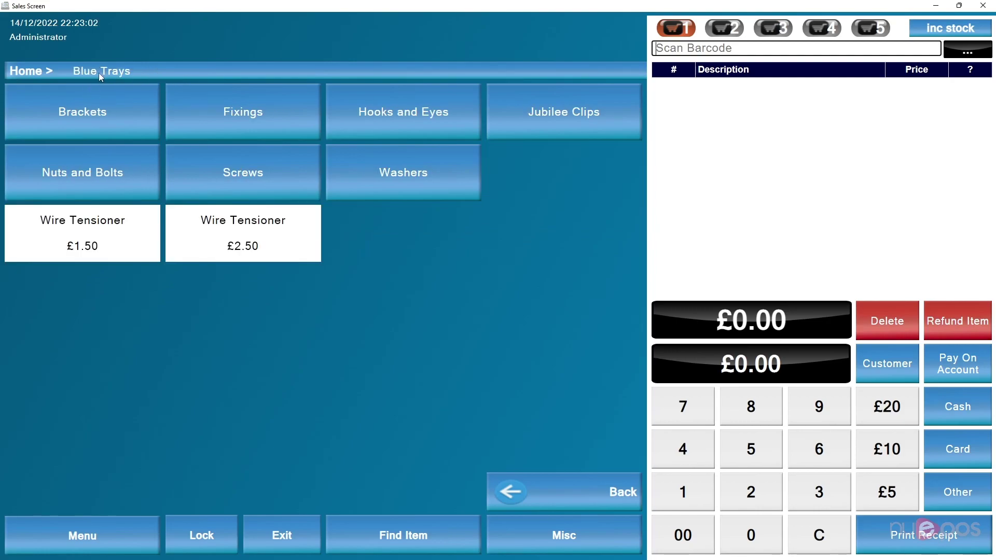
{"action": "left_click", "coordinate": [240, 119]}
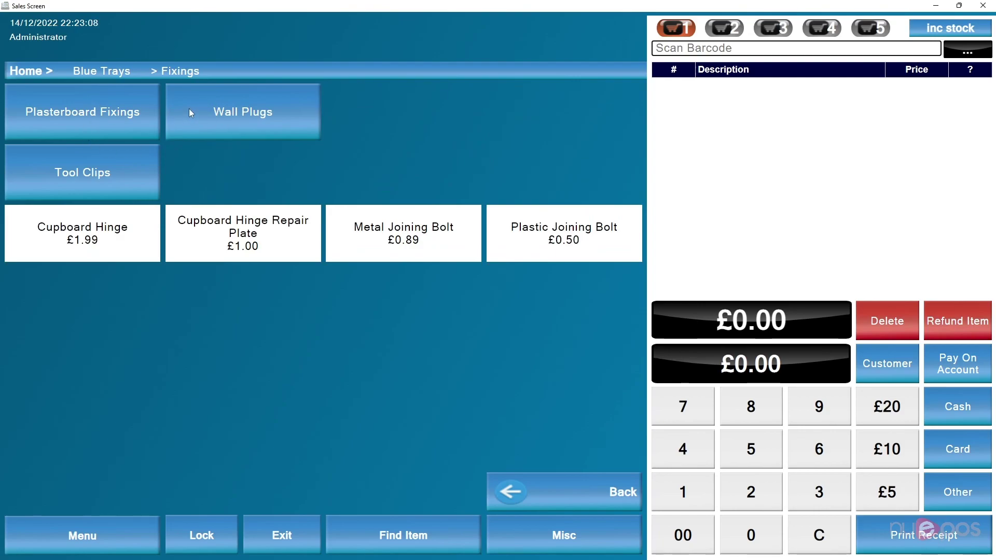
{"action": "left_click", "coordinate": [246, 239]}
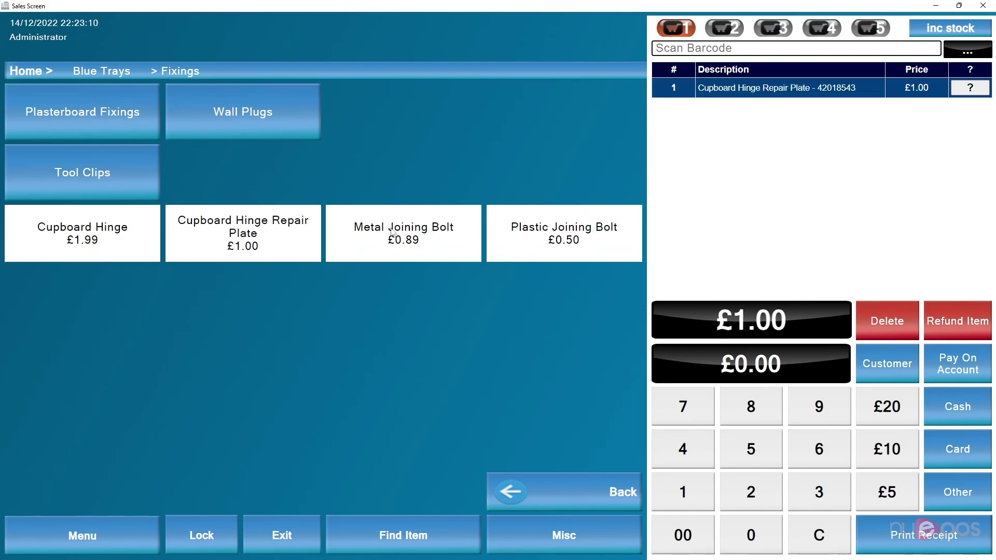
{"action": "left_click", "coordinate": [454, 231]}
{"action": "left_click", "coordinate": [543, 234]}
{"action": "left_click", "coordinate": [388, 244]}
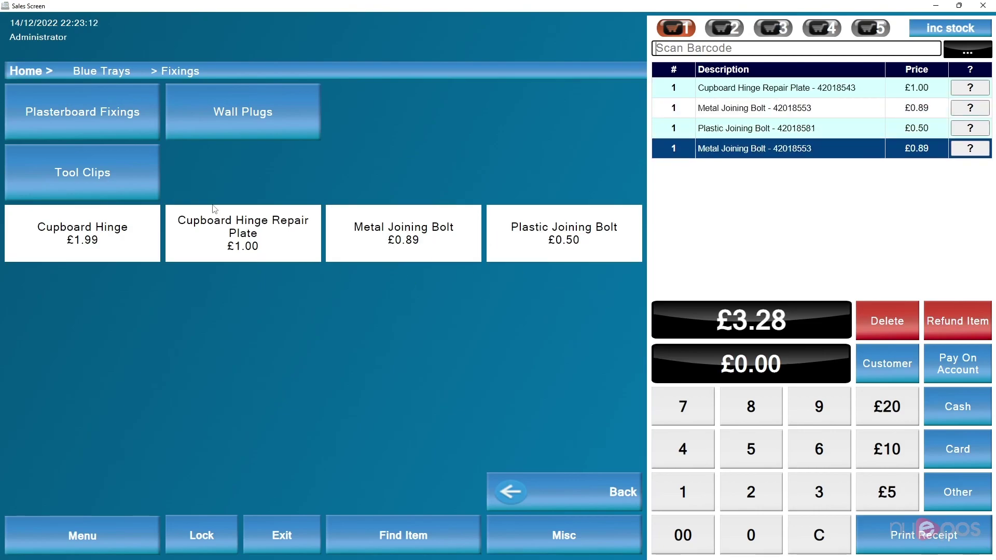
{"action": "left_click", "coordinate": [899, 325]}
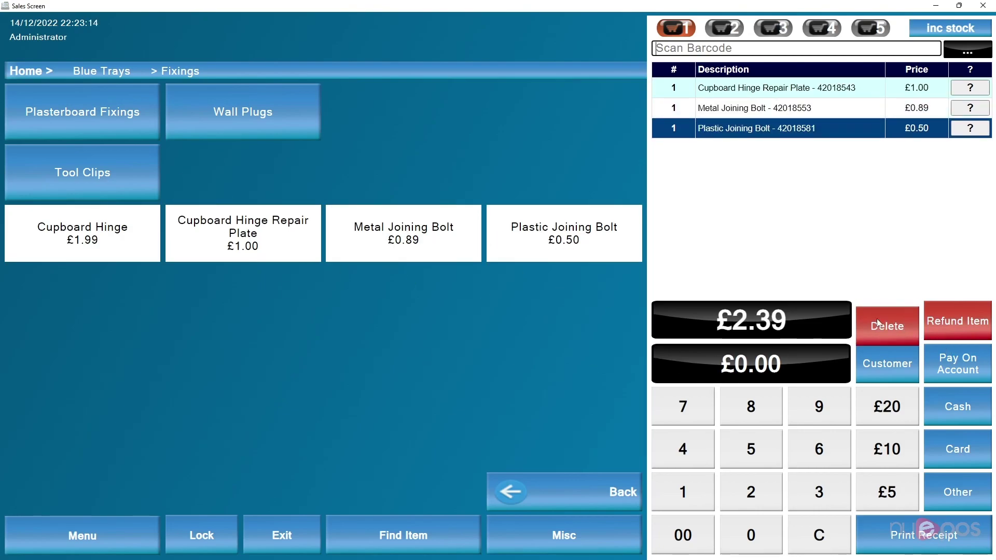
{"action": "left_click", "coordinate": [887, 324]}
{"action": "left_click", "coordinate": [886, 324]}
{"action": "left_click", "coordinate": [887, 324]}
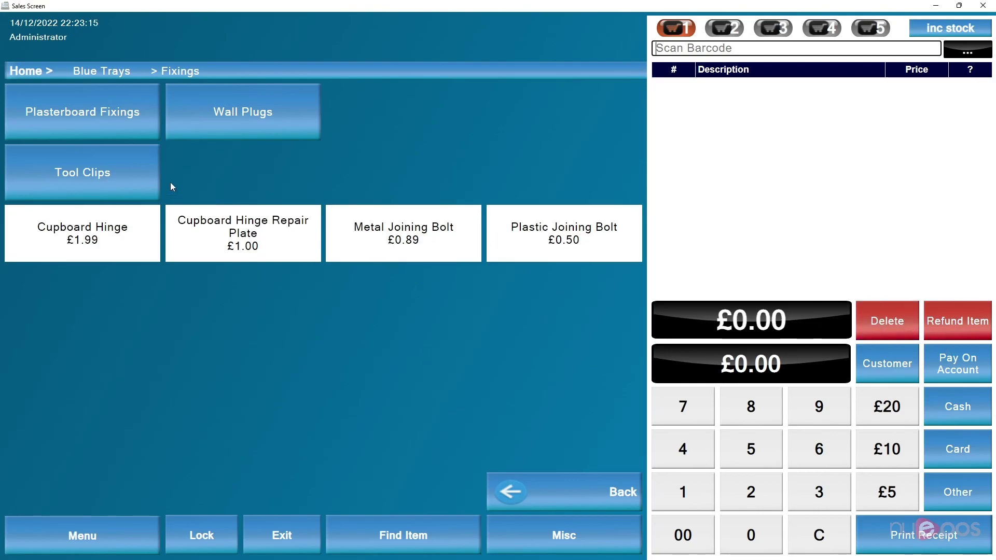
{"action": "left_click", "coordinate": [97, 74]}
{"action": "left_click", "coordinate": [29, 72]}
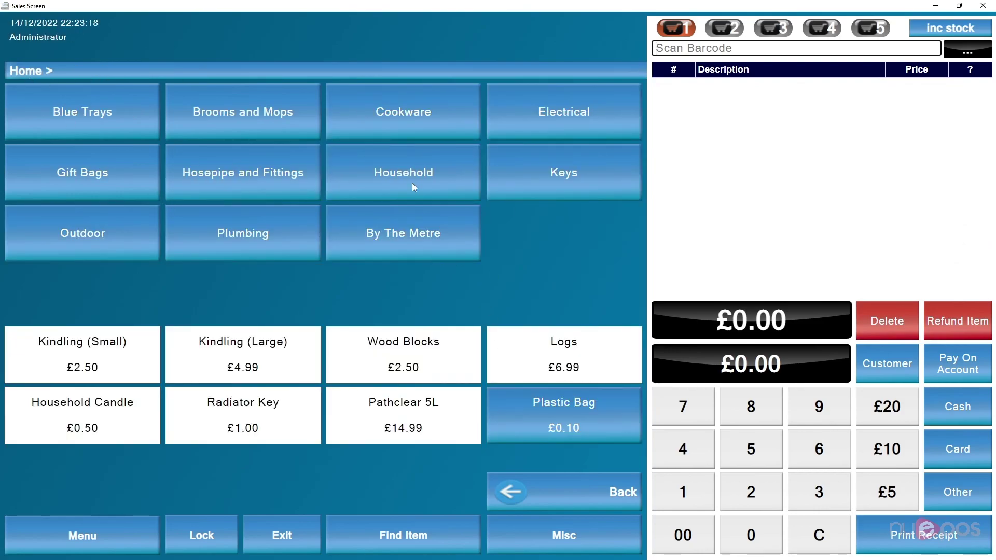
{"action": "left_click", "coordinate": [529, 121]}
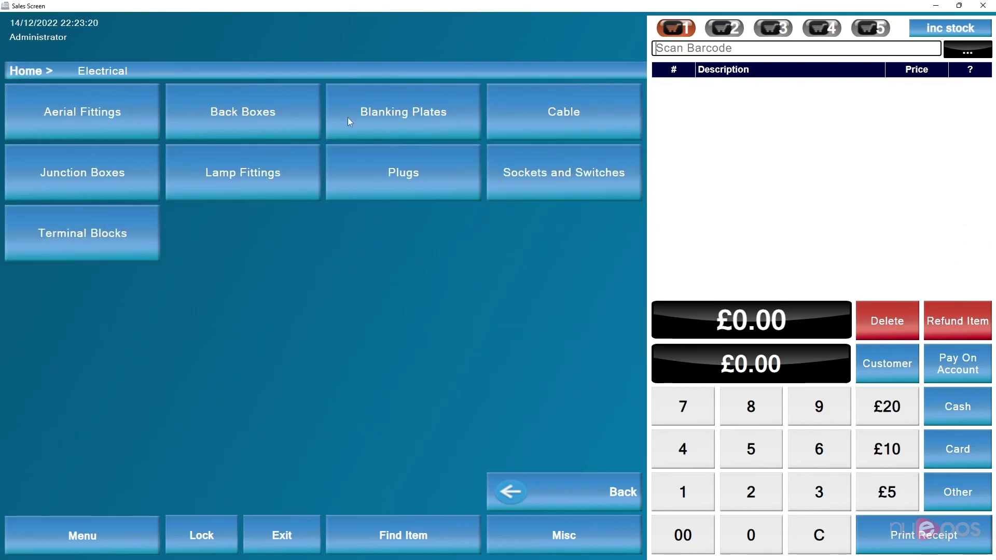
{"action": "left_click", "coordinate": [234, 113]}
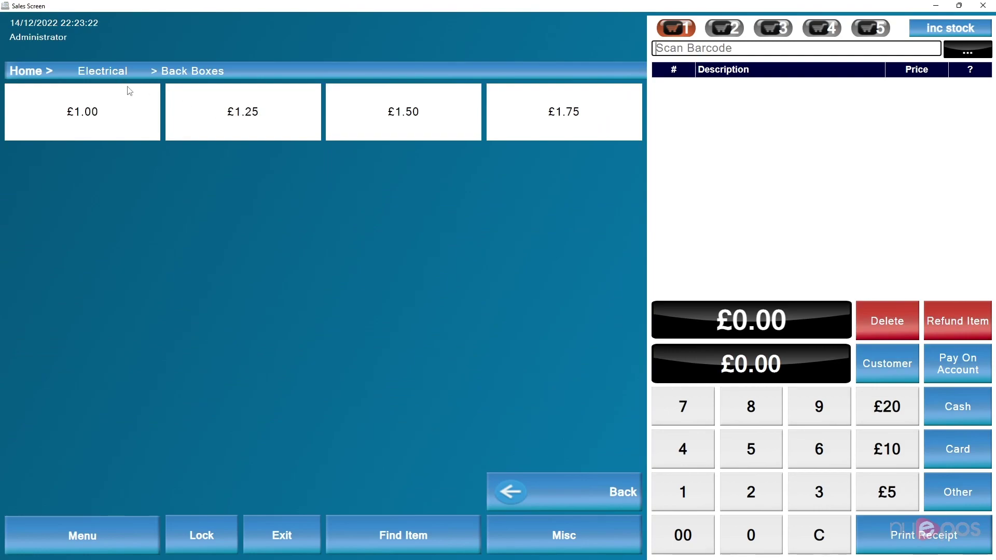
{"action": "left_click", "coordinate": [229, 120]}
{"action": "left_click", "coordinate": [37, 74]}
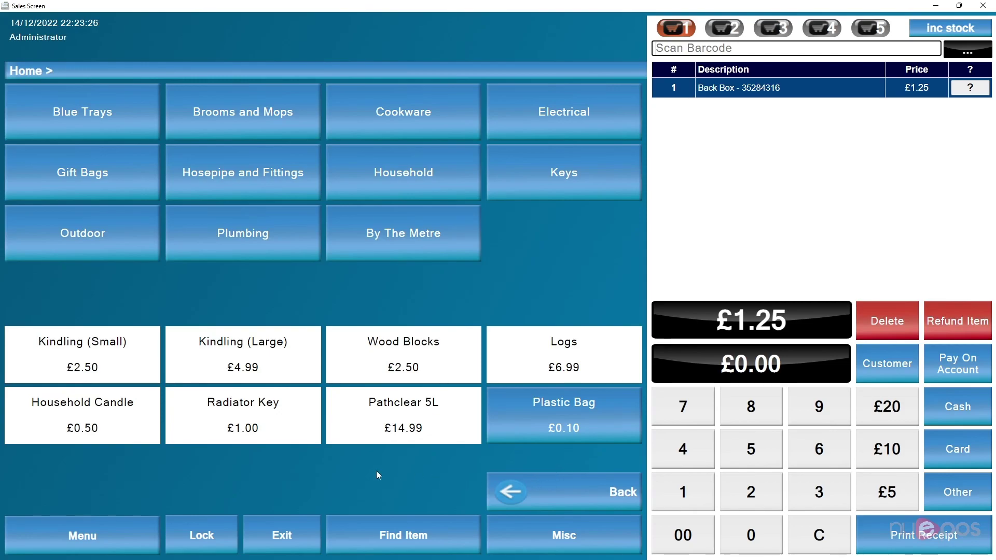
{"action": "left_click", "coordinate": [75, 535]}
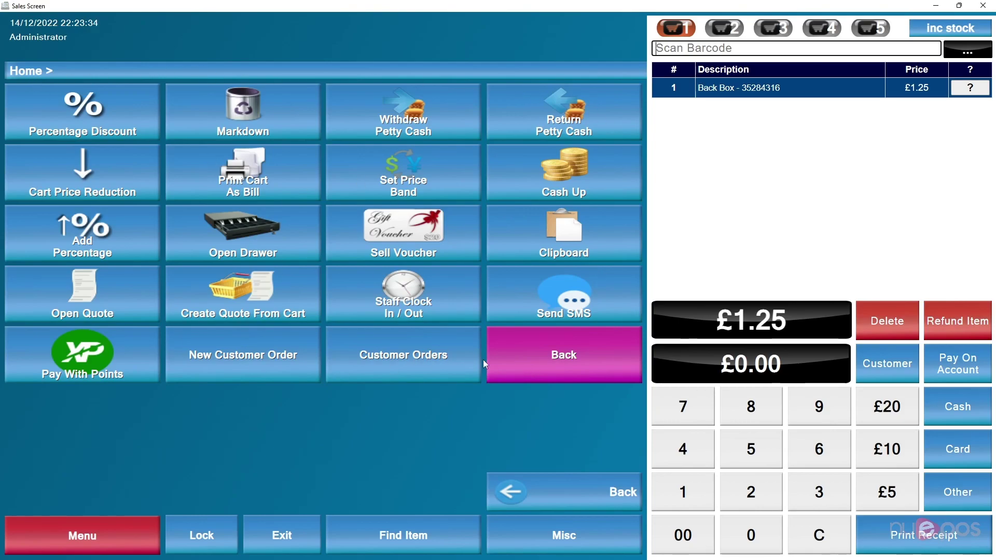
{"action": "left_click", "coordinate": [545, 363]}
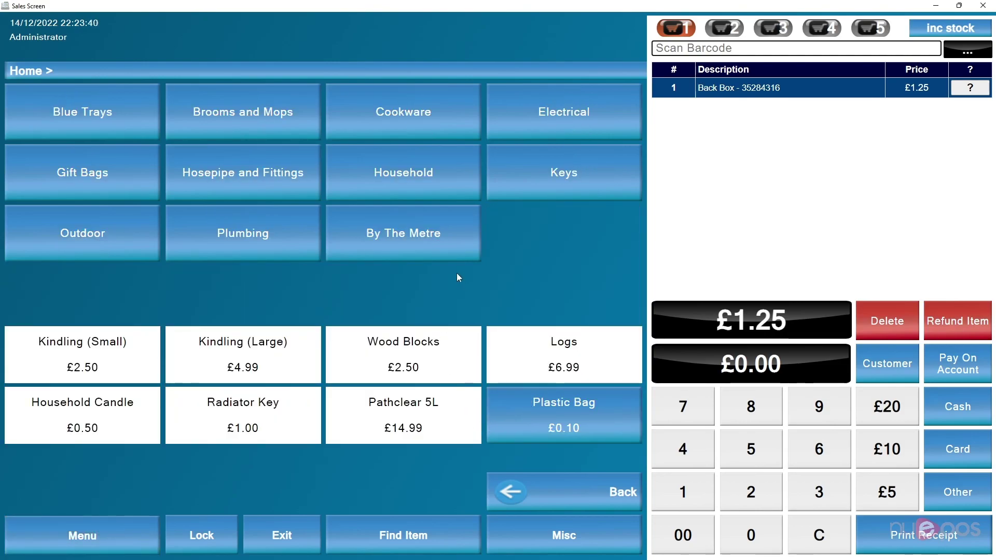
{"action": "left_click", "coordinate": [684, 28]}
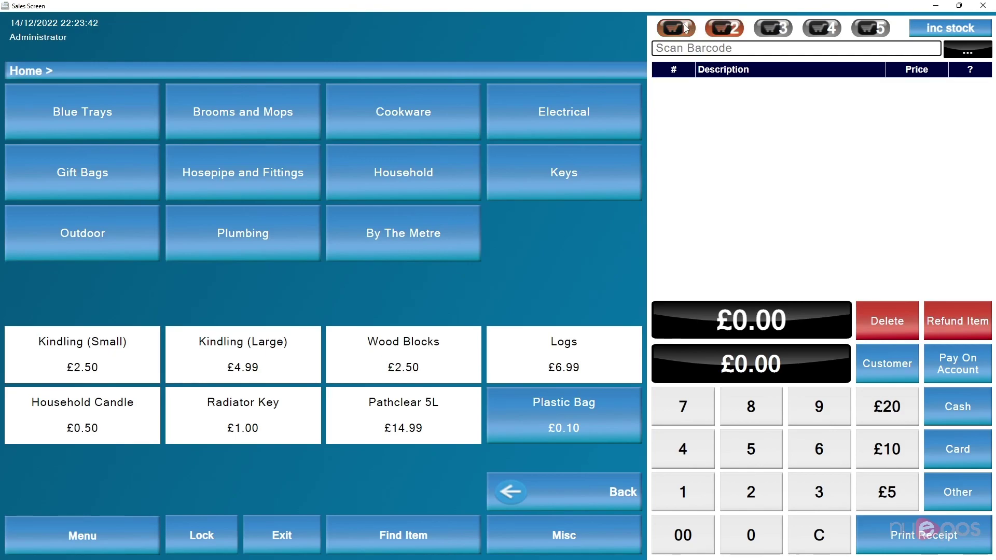
{"action": "left_click", "coordinate": [724, 28]}
{"action": "left_click", "coordinate": [906, 323]}
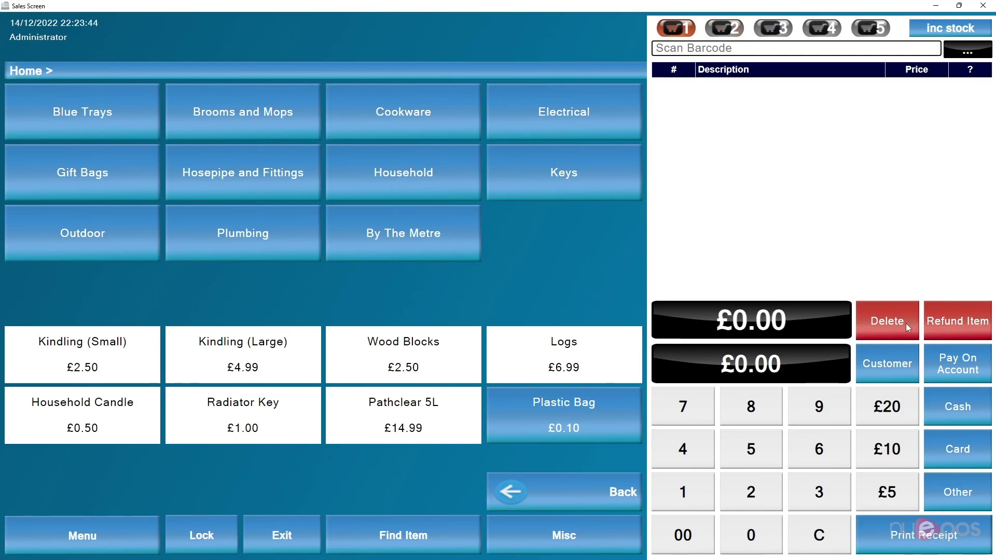